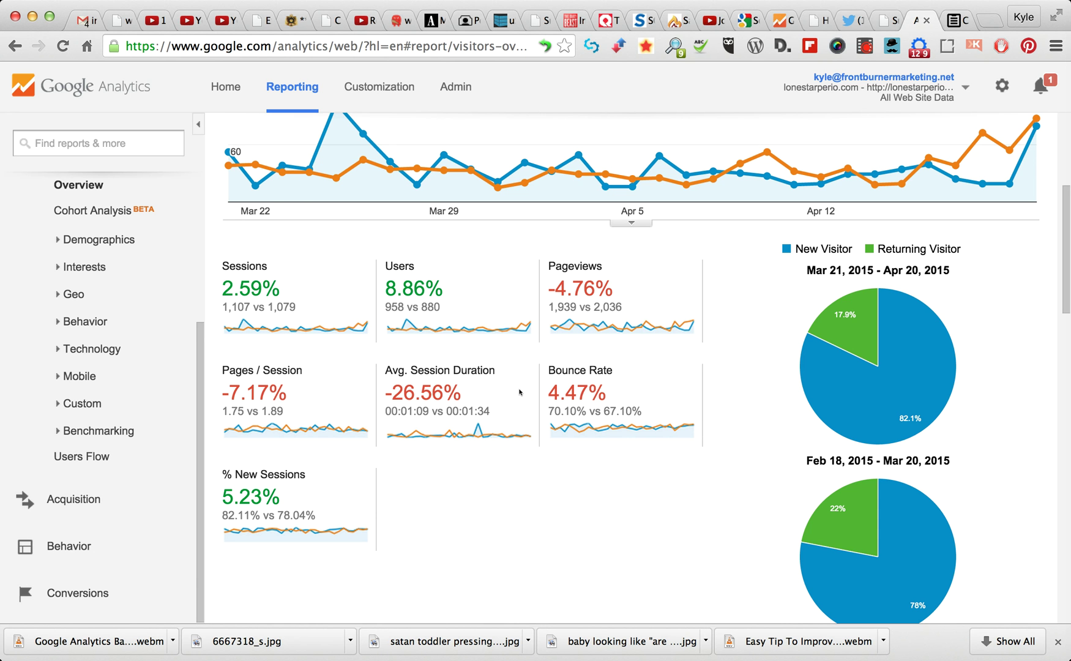
- Scroll the sidebar and open the Audience > Users Flow report for the date comparison
scroll(520, 391, "up", 5)
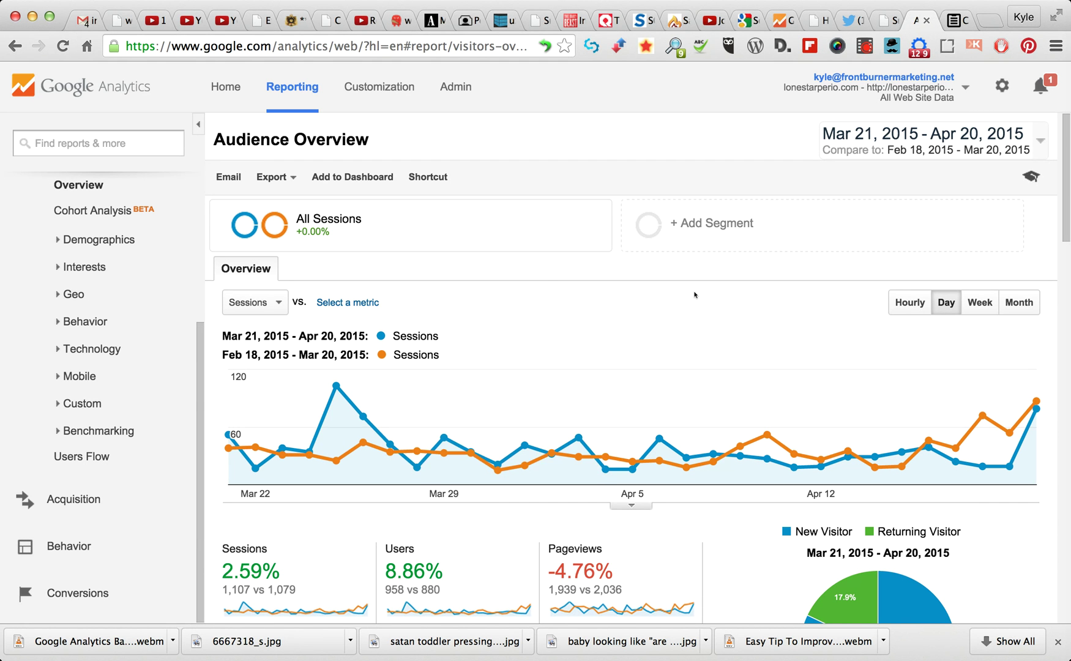
scroll(694, 294, "down", 7)
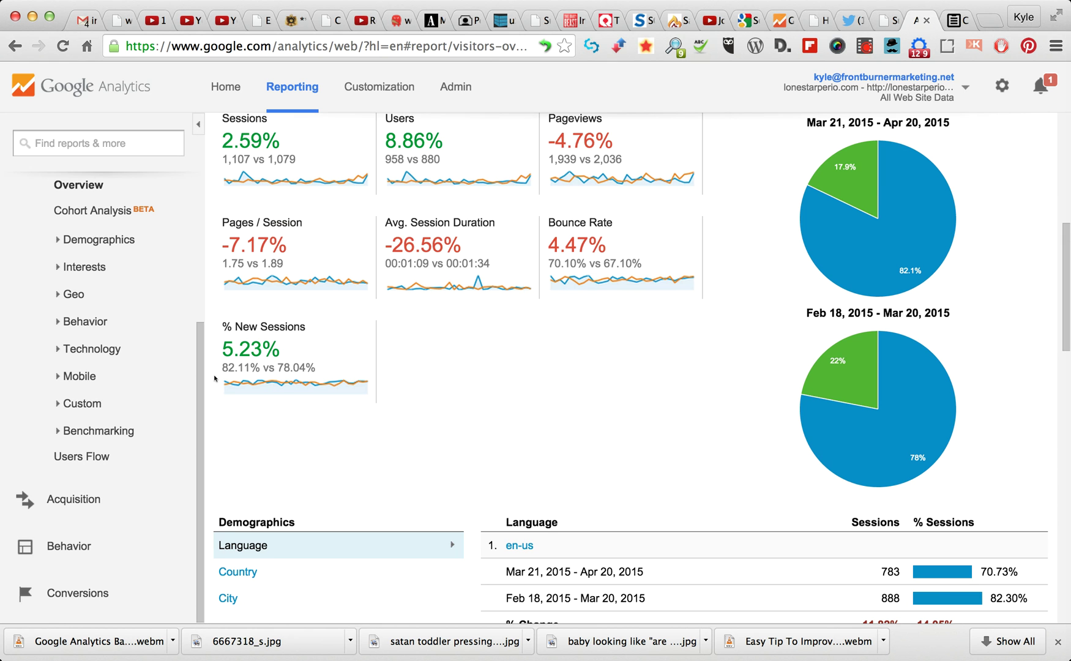
scroll(133, 401, "up", 4)
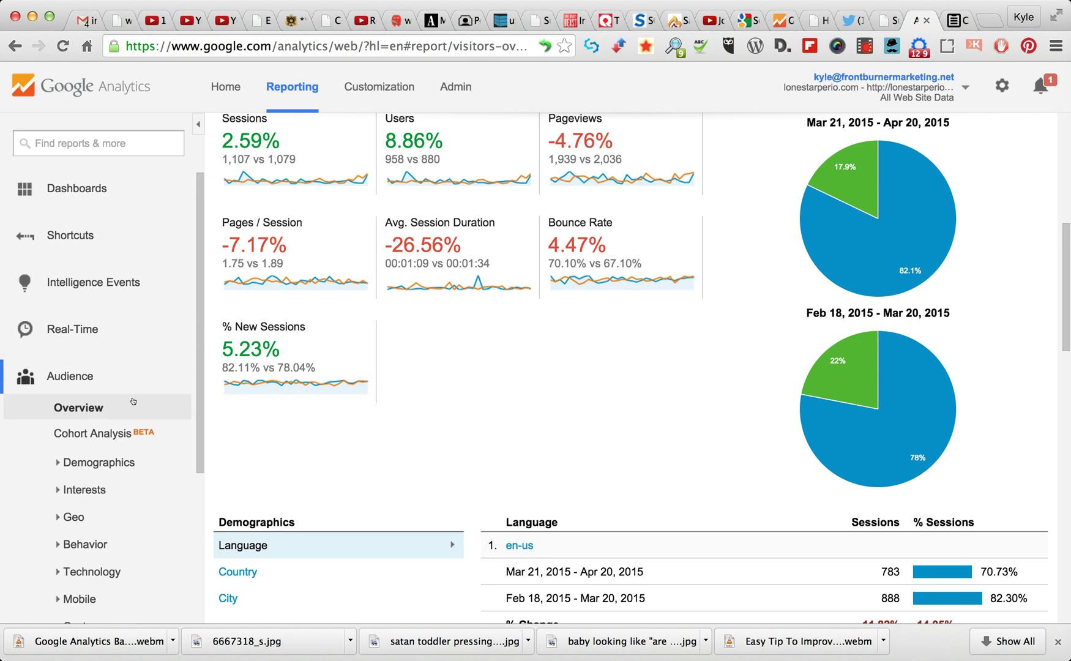
scroll(120, 425, "down", 4)
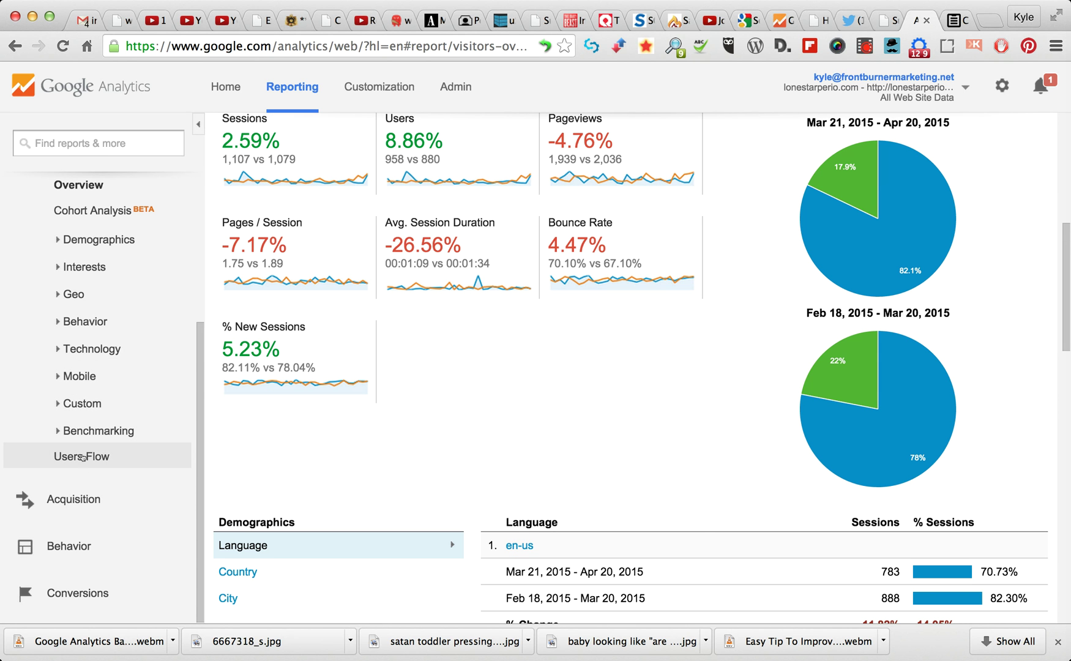
left_click(71, 457)
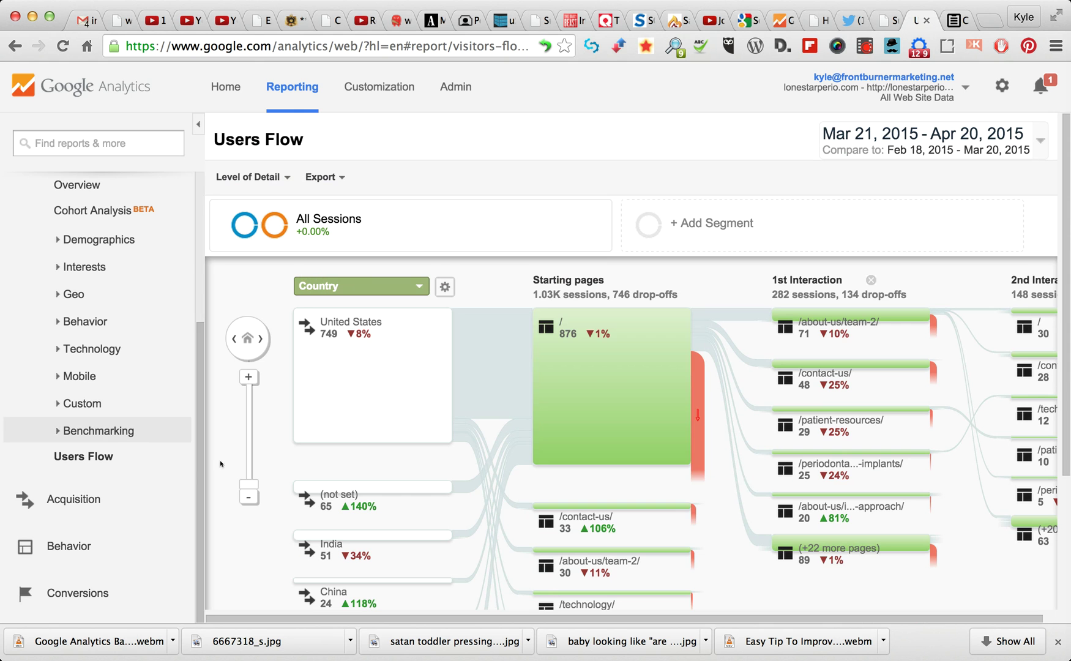
- Pan the flow diagram left to show starting pages through the 3rd Interaction, then return to the top
scroll(266, 509, "down", 5)
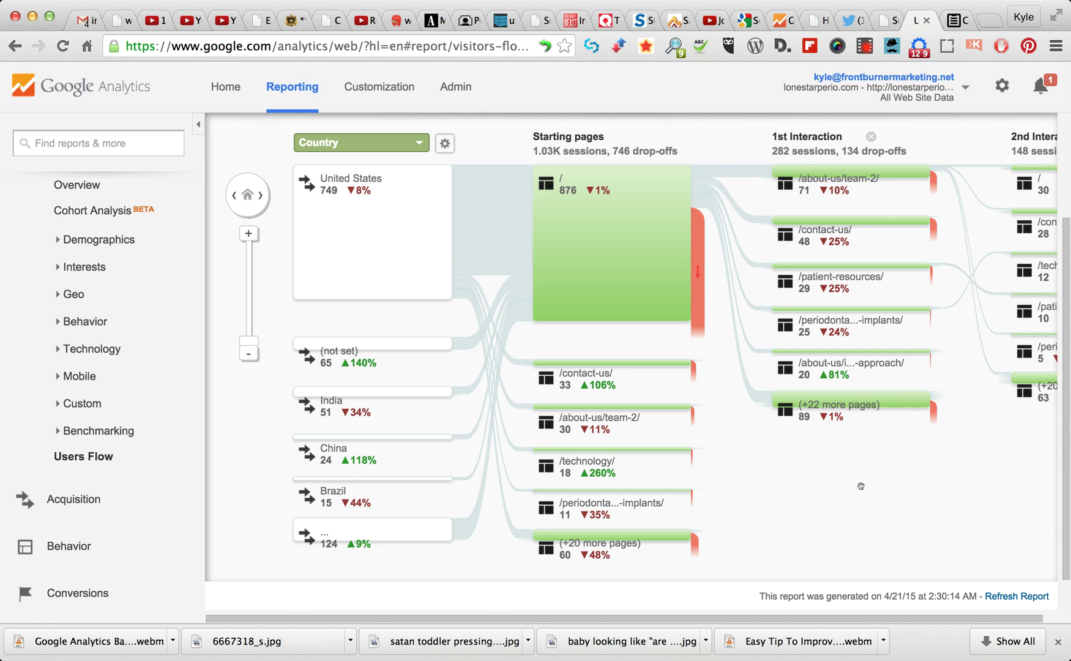
left_click_drag(861, 485, 570, 491)
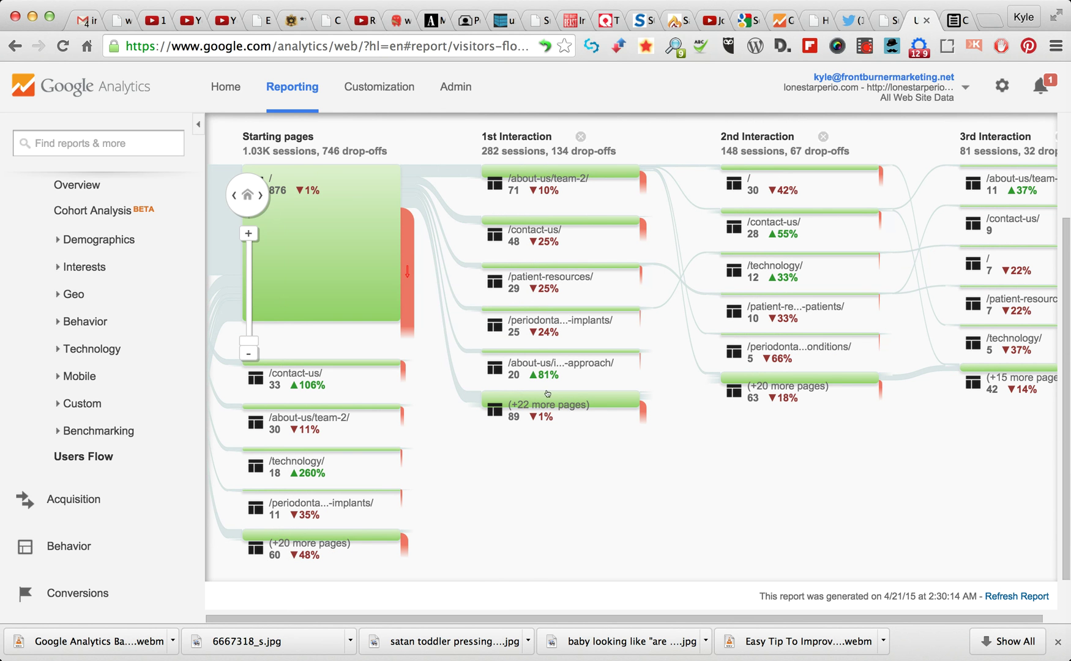
mouse_move(548, 359)
mouse_move(323, 370)
mouse_move(375, 368)
scroll(689, 511, "up", 3)
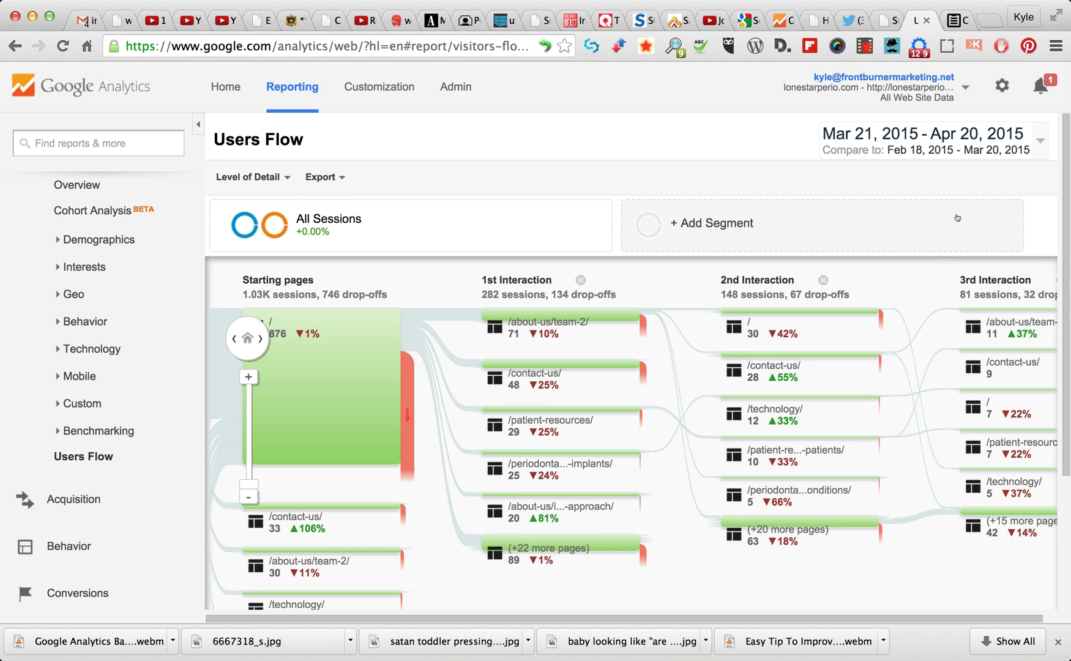
- Inspect the 1st Interaction nodes, including (+22 more pages) at 90 versus 89 sessions
scroll(957, 218, "down", 5)
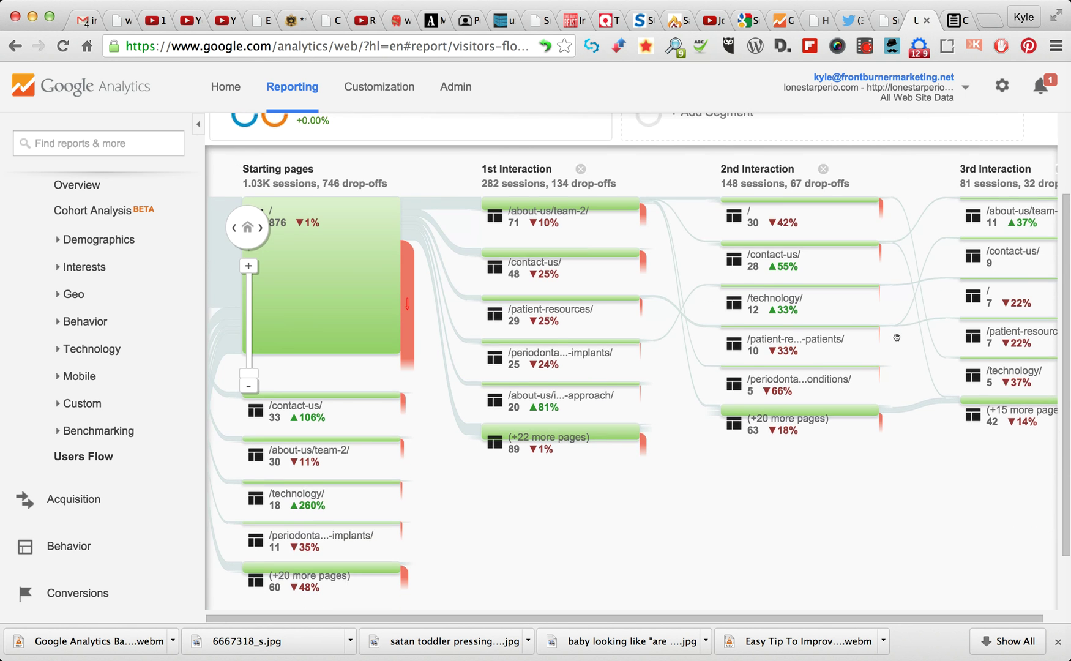
mouse_move(897, 341)
scroll(897, 341, "up", 3)
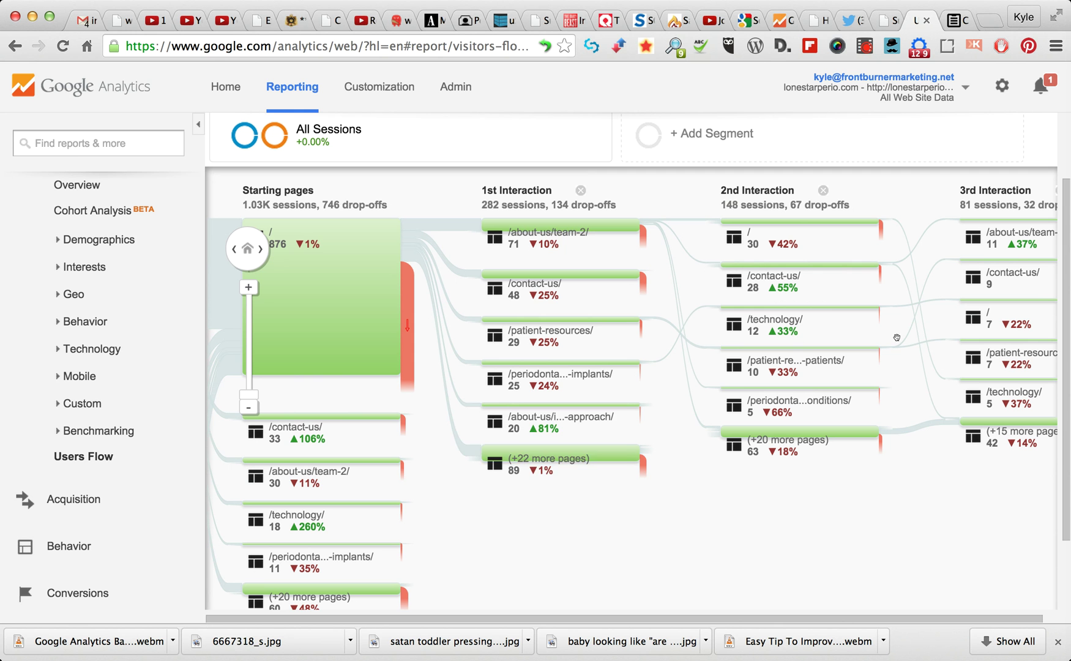
mouse_move(636, 458)
scroll(713, 542, "down", 1)
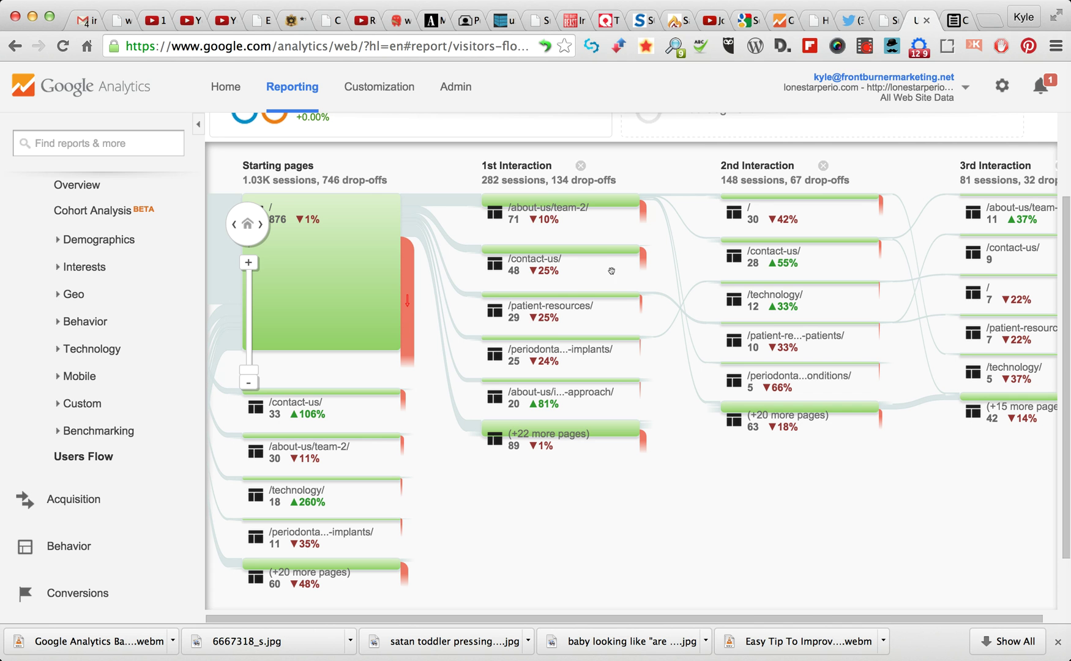
mouse_move(566, 257)
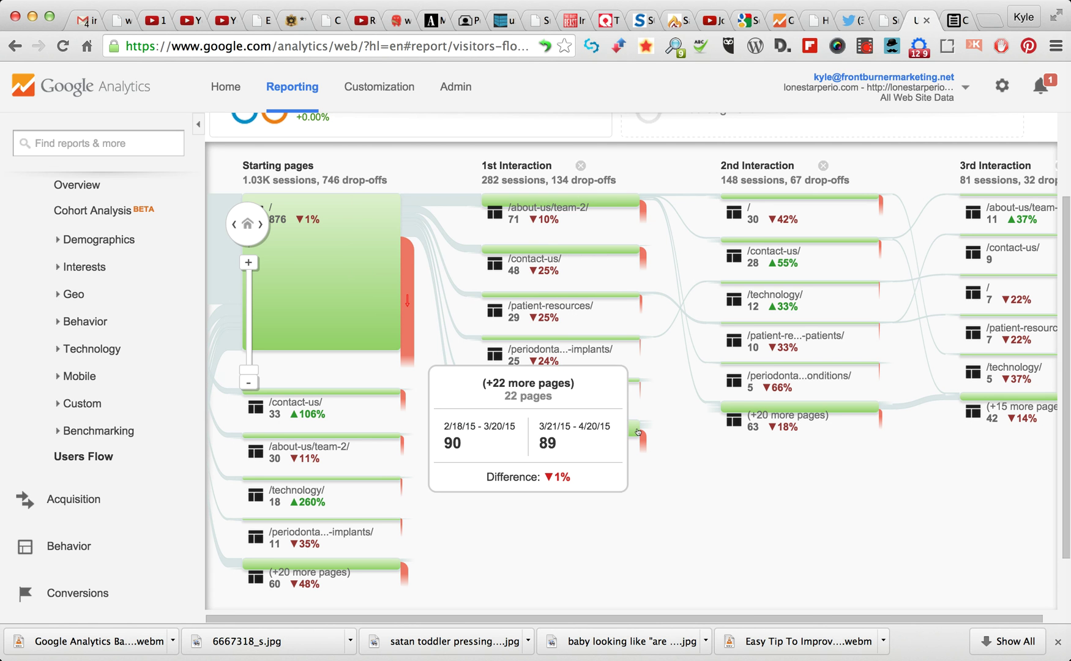
mouse_move(598, 438)
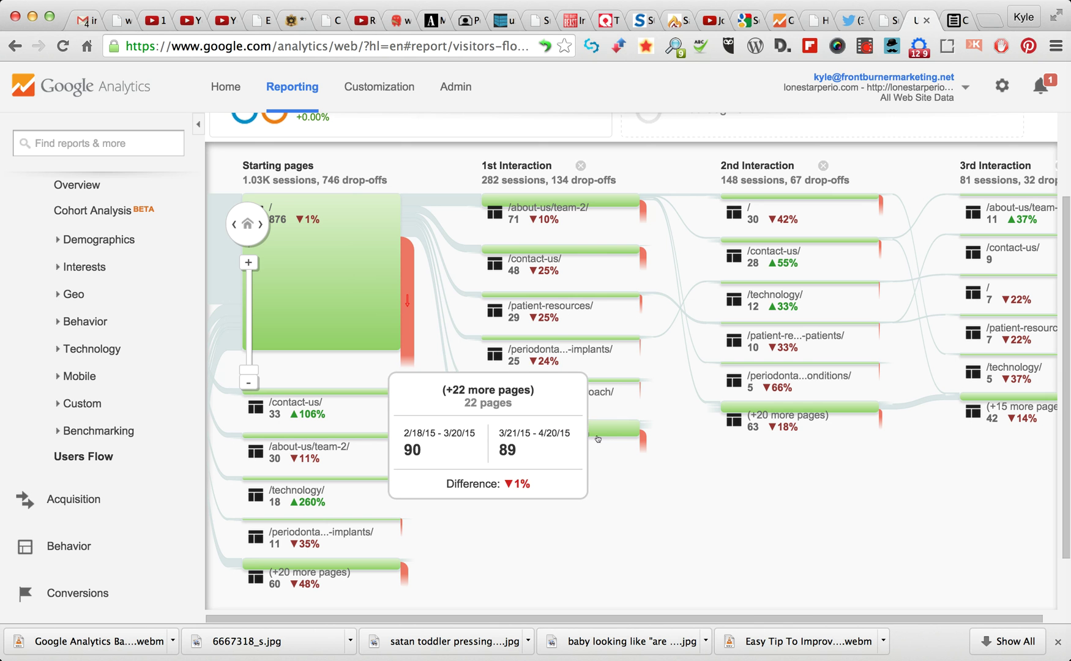
- Highlight traffic through the 1st Interaction /periodontal-treatments/dental-implants/ page (25 sessions)
left_click(619, 340)
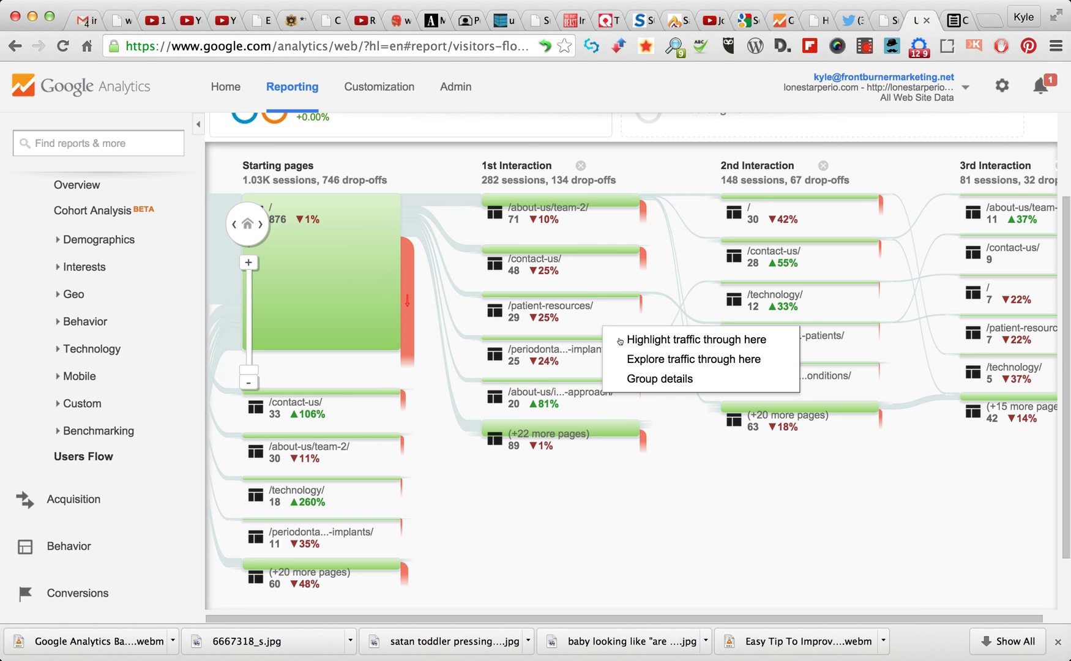
mouse_move(560, 341)
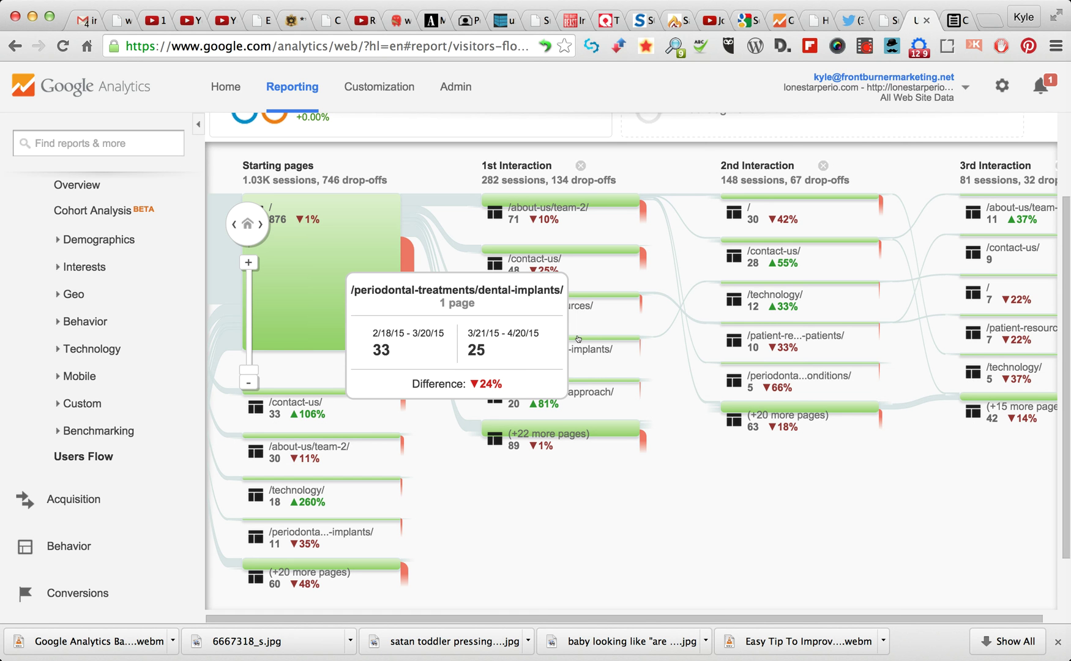
left_click(578, 339)
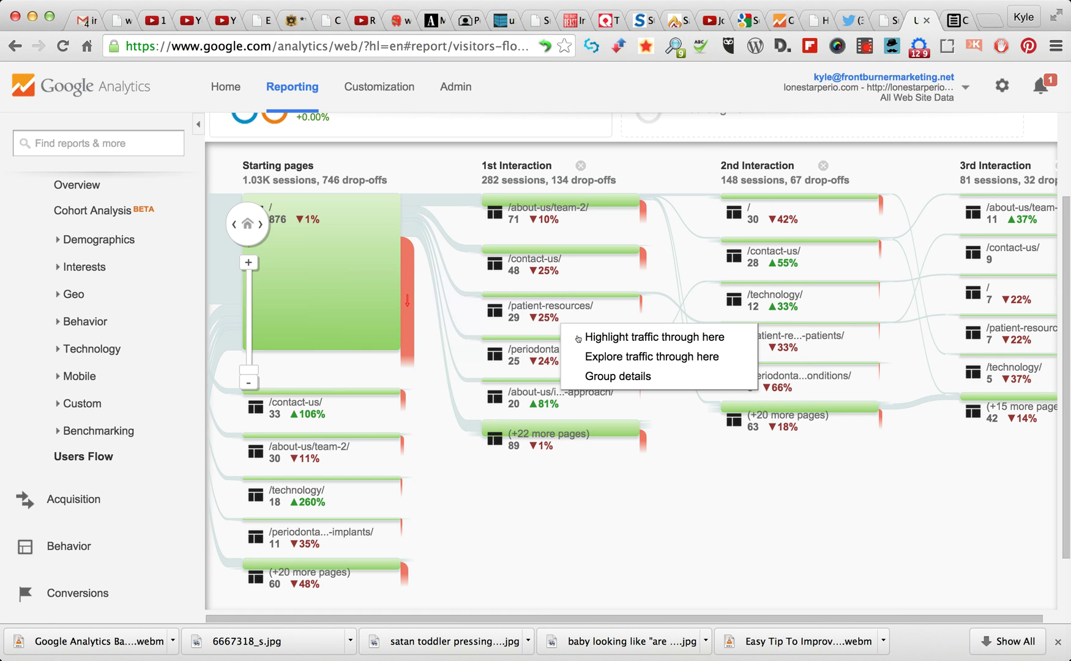
left_click(637, 337)
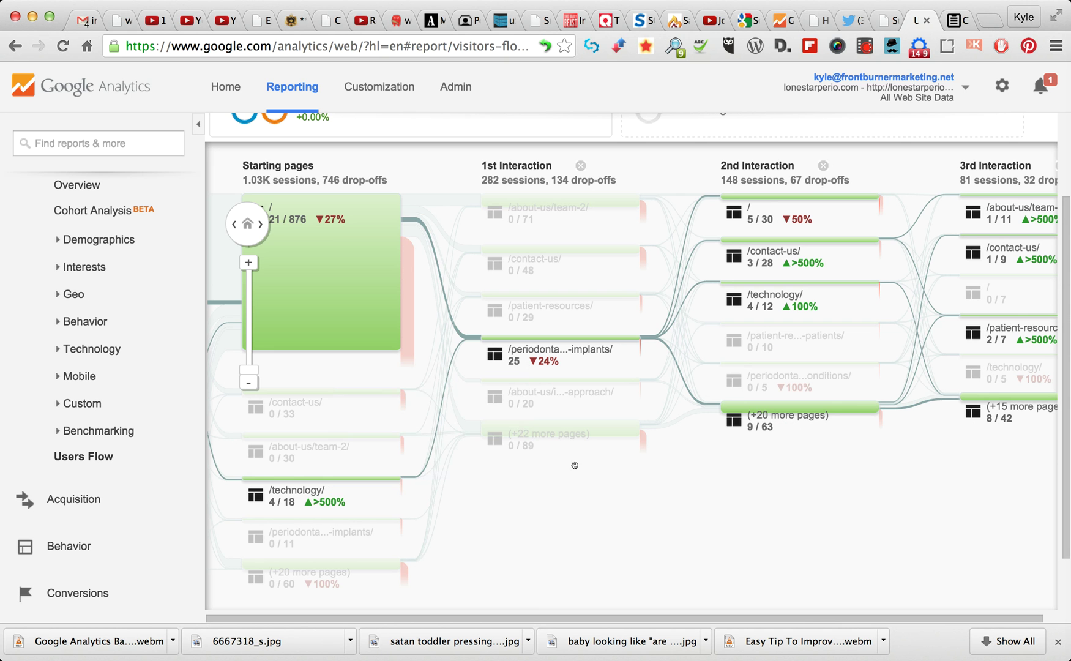
- Pan the highlighted flow right to Country, then left until the 3rd Interaction and + Step show
mouse_move(343, 227)
mouse_move(303, 482)
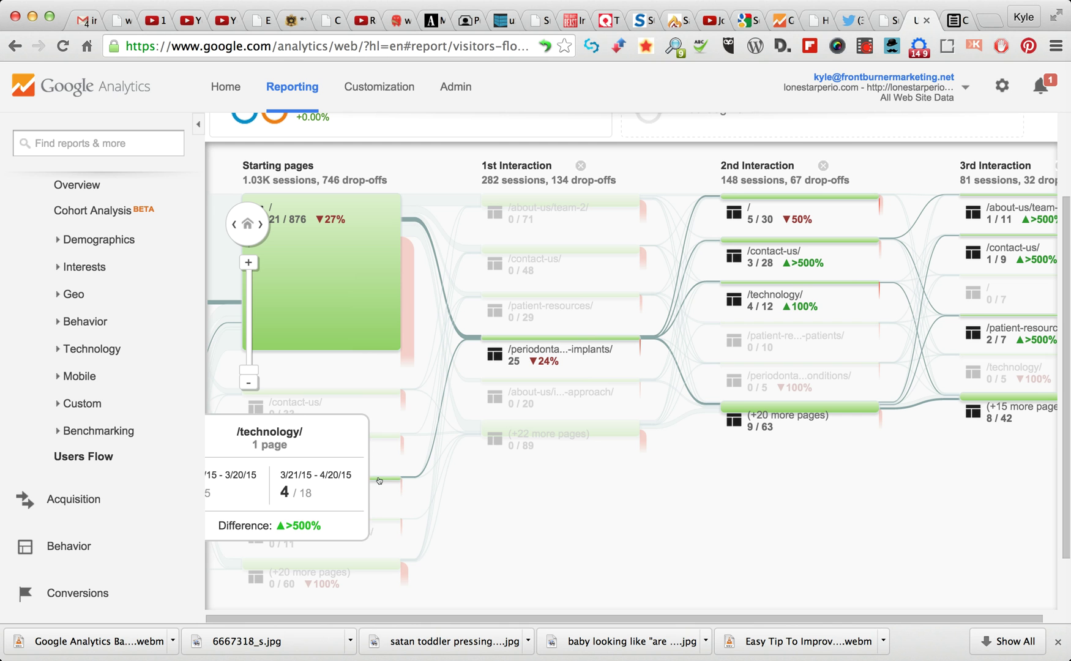
mouse_move(406, 480)
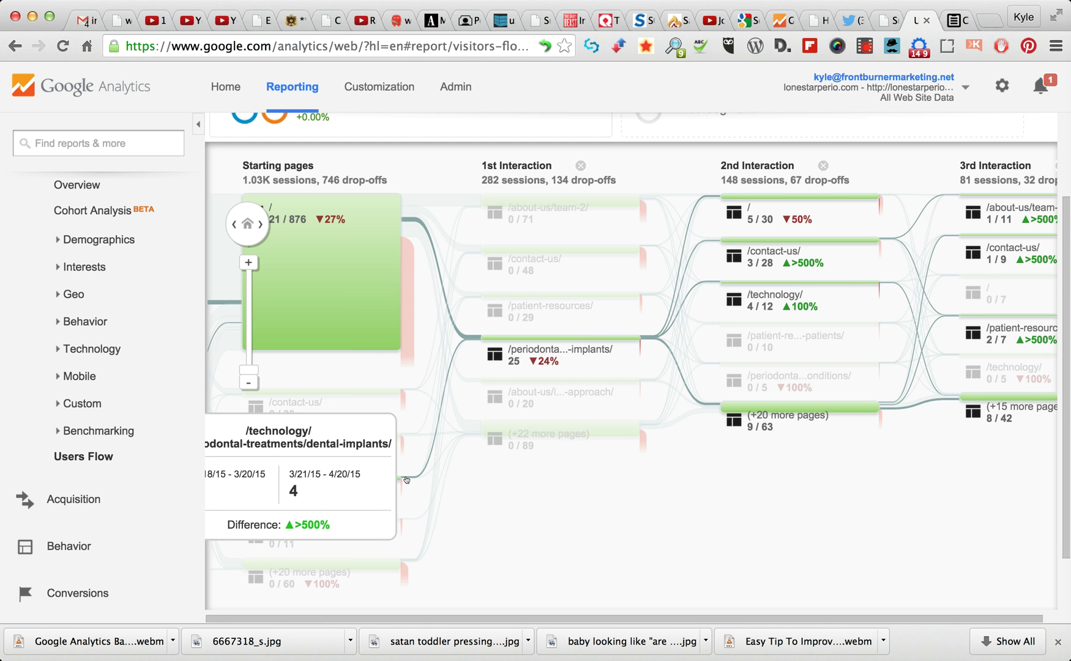
mouse_move(371, 479)
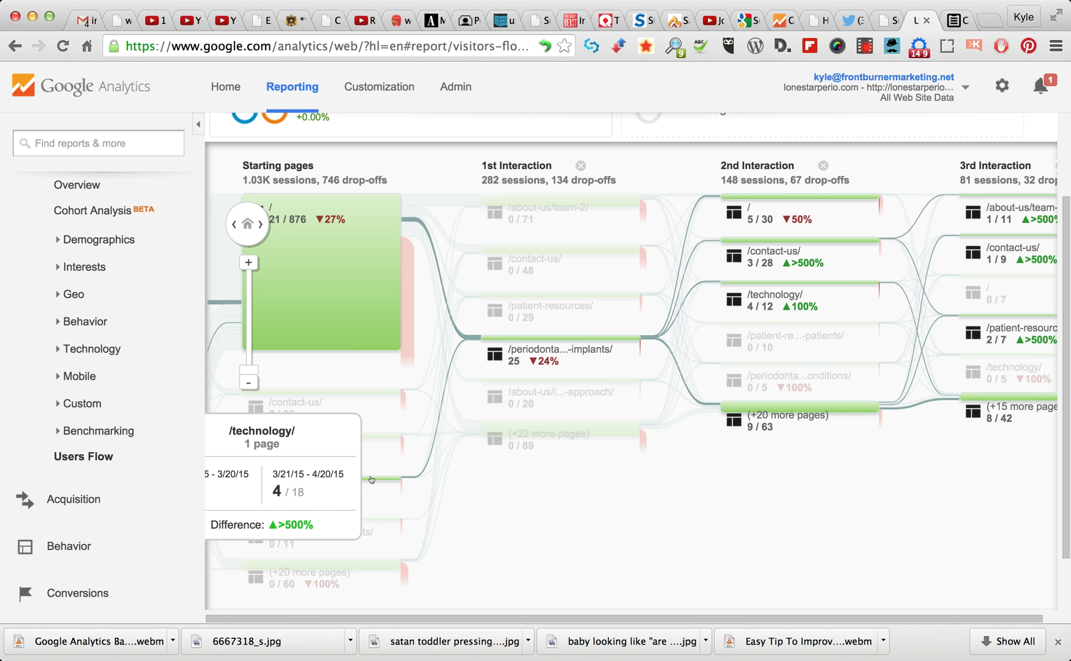
left_click_drag(622, 494, 864, 493)
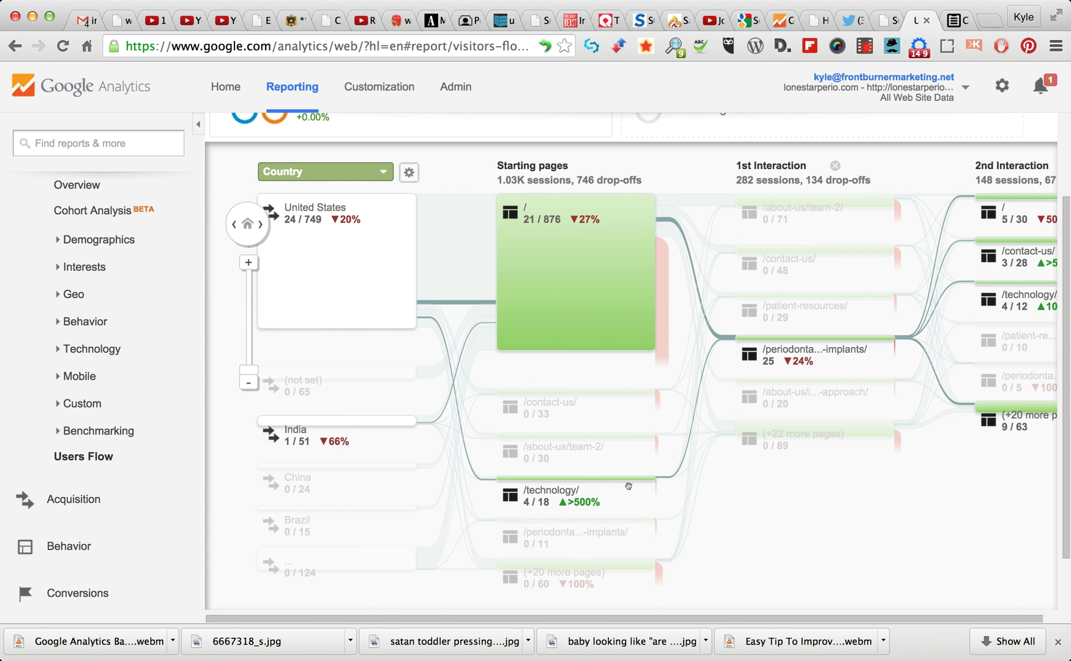
mouse_move(622, 481)
mouse_move(845, 350)
left_click_drag(914, 530, 413, 564)
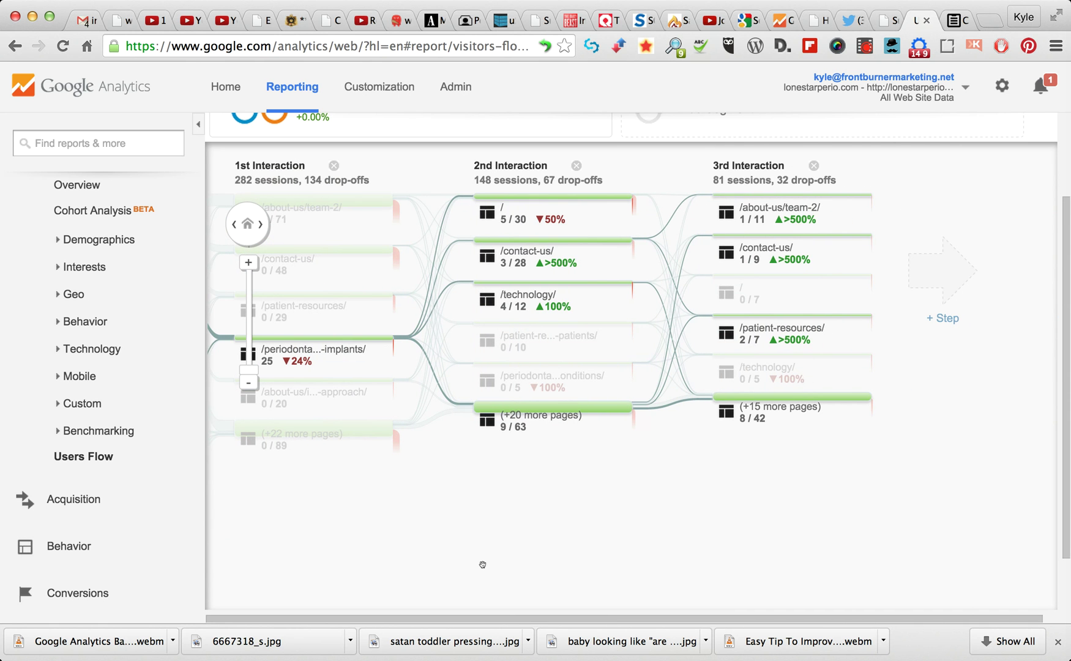
- Pan back to Country and Starting pages and read the dental-implants stats: 33 versus 25 sessions
left_click_drag(483, 564, 952, 555)
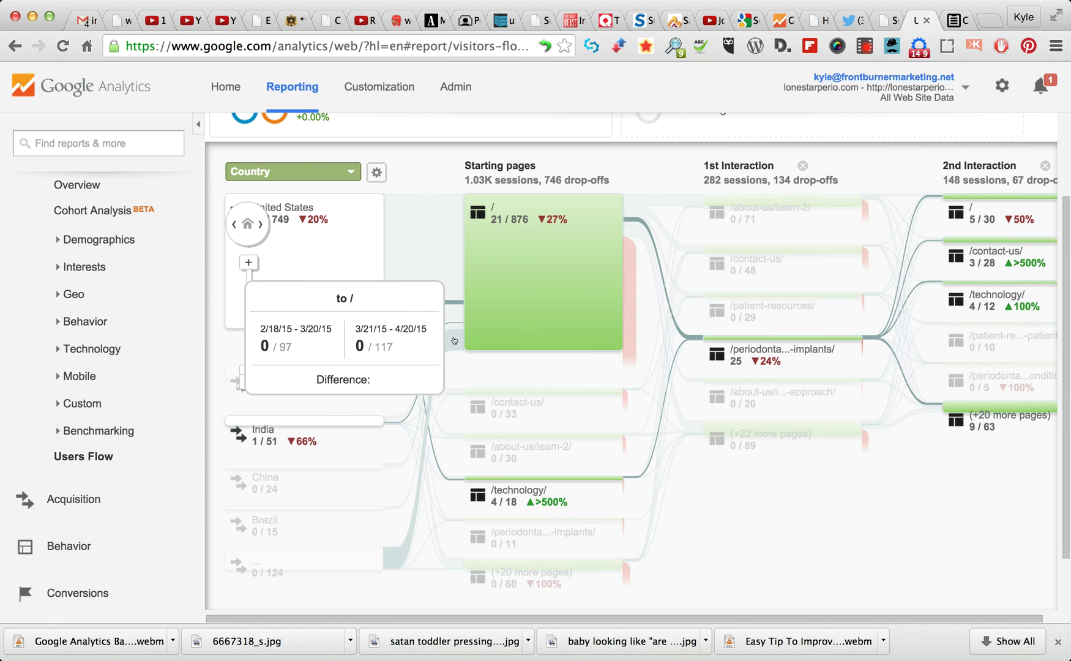
mouse_move(352, 289)
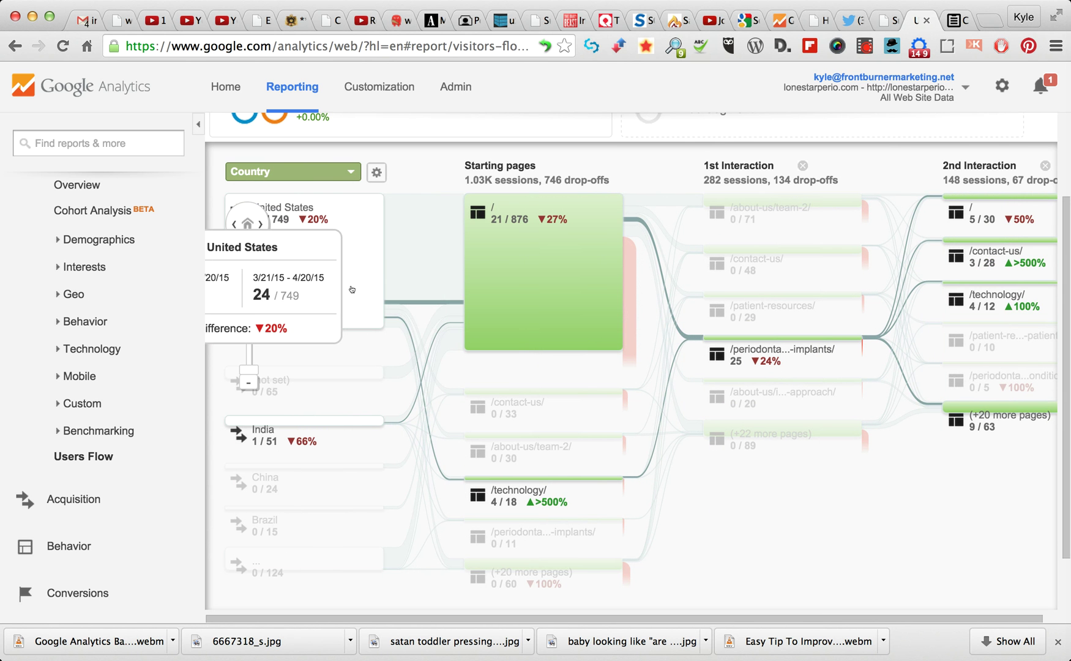
mouse_move(504, 482)
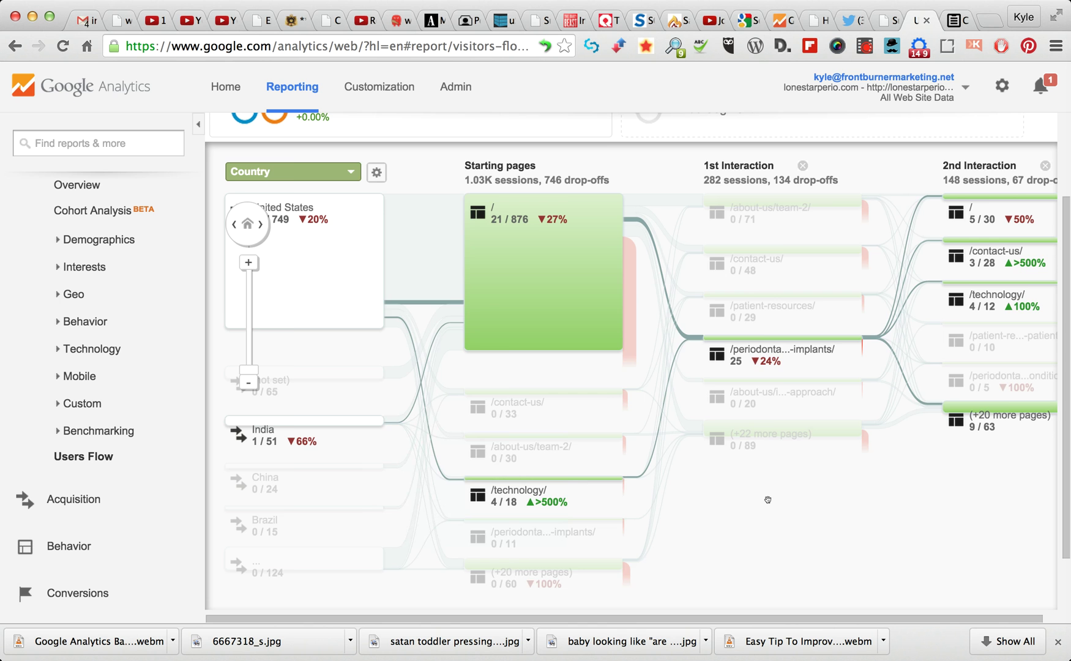
left_click_drag(767, 500, 873, 498)
mouse_move(514, 288)
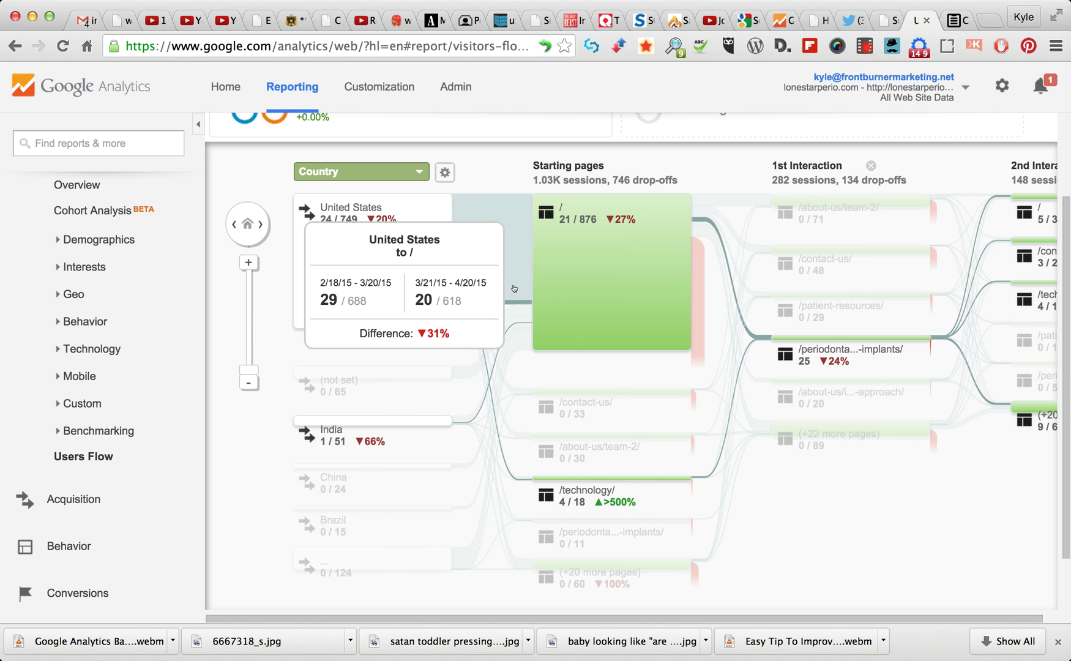
mouse_move(425, 294)
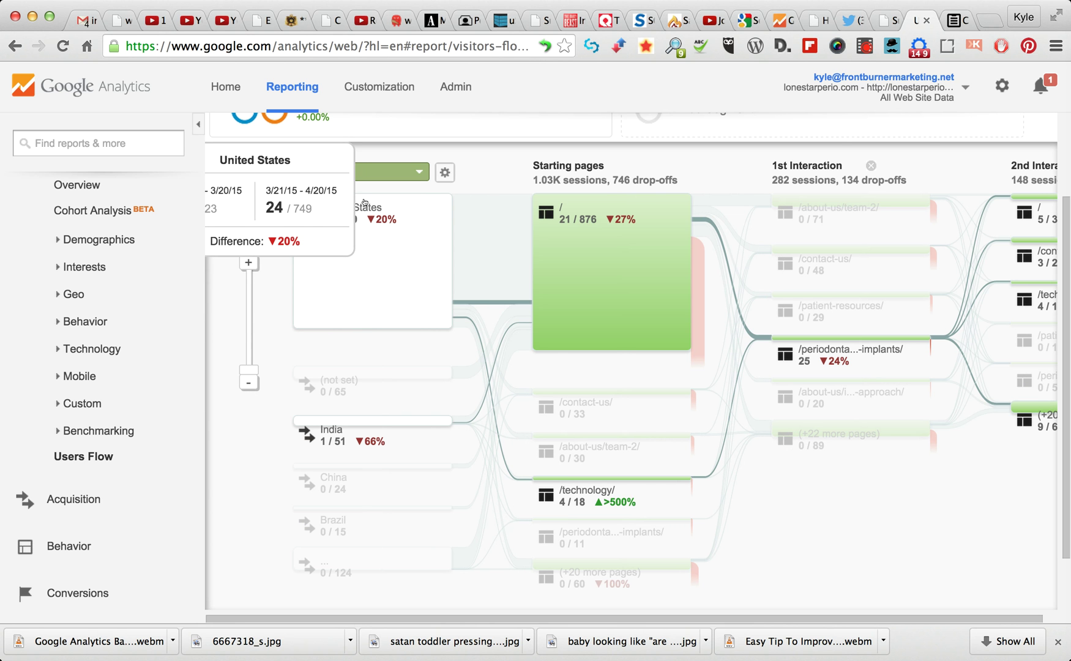
mouse_move(658, 311)
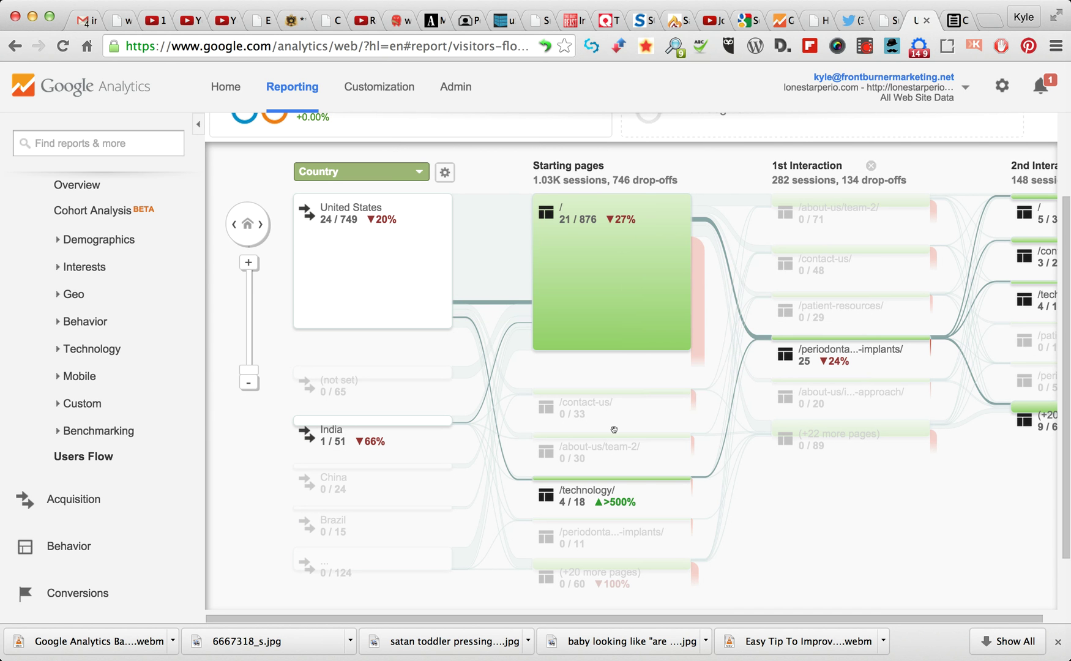
mouse_move(654, 483)
mouse_move(740, 465)
left_click_drag(813, 503, 451, 492)
mouse_move(537, 340)
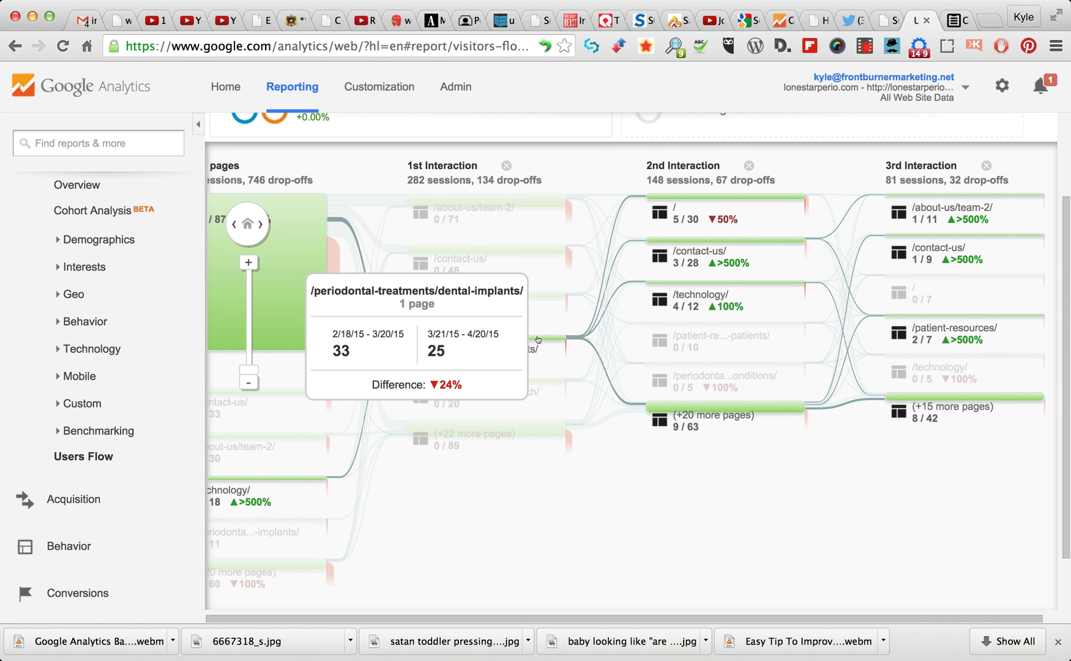
mouse_move(688, 411)
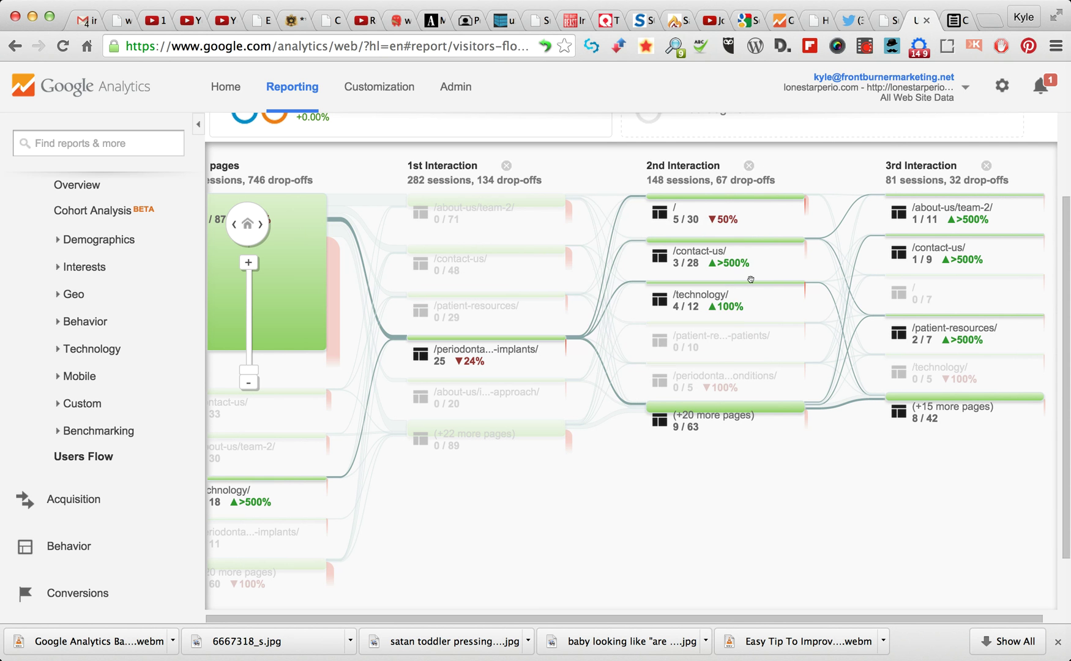
mouse_move(755, 282)
mouse_move(716, 286)
mouse_move(289, 483)
left_click(528, 434)
left_click(490, 433)
- Highlight traffic through /patient-resources/, then switch the highlight to /contact-us/ (48 sessions, down 25%)
mouse_move(516, 301)
left_click(544, 298)
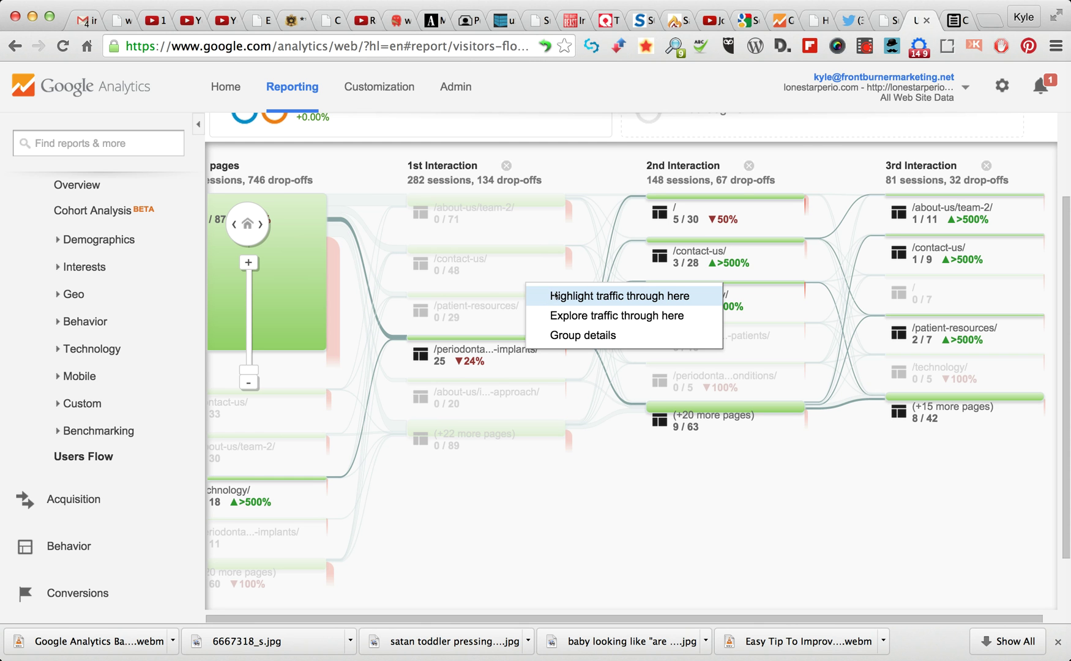
left_click(556, 296)
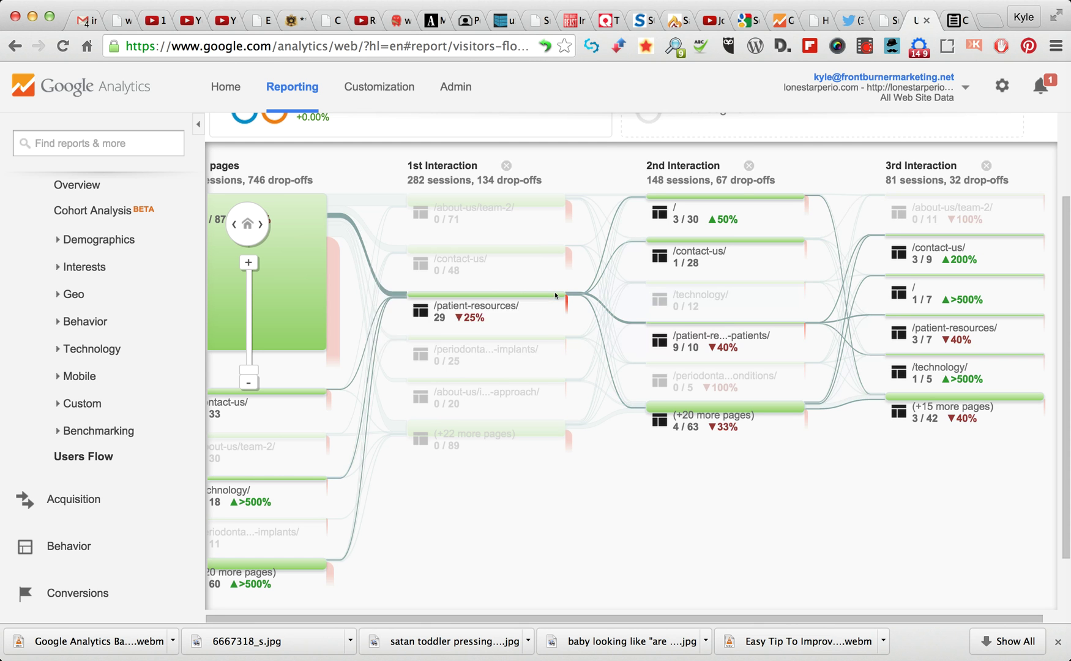
left_click(538, 250)
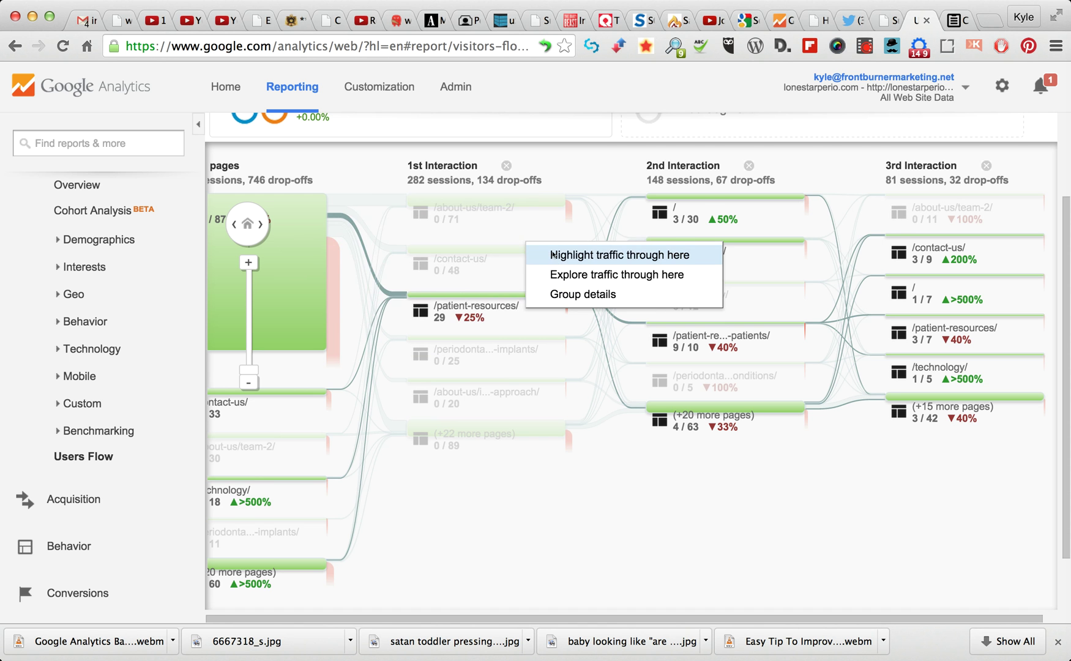
left_click(553, 254)
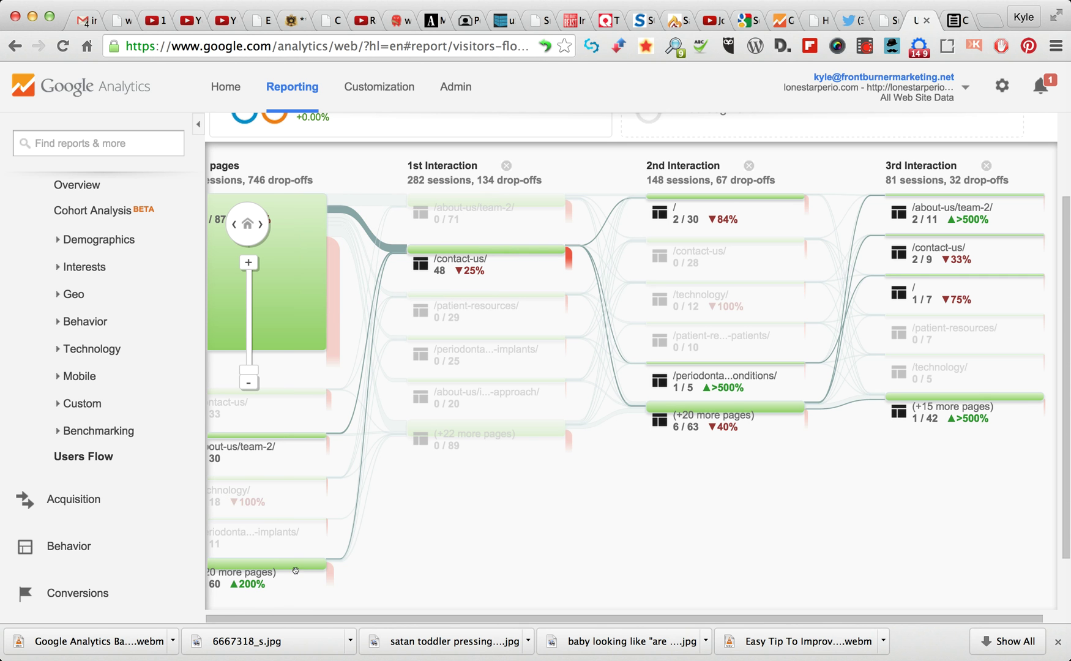
- Pan right to reveal Starting pages and read /contact-us/ traffic reaching the 2nd Interaction home page
left_click_drag(499, 520, 582, 518)
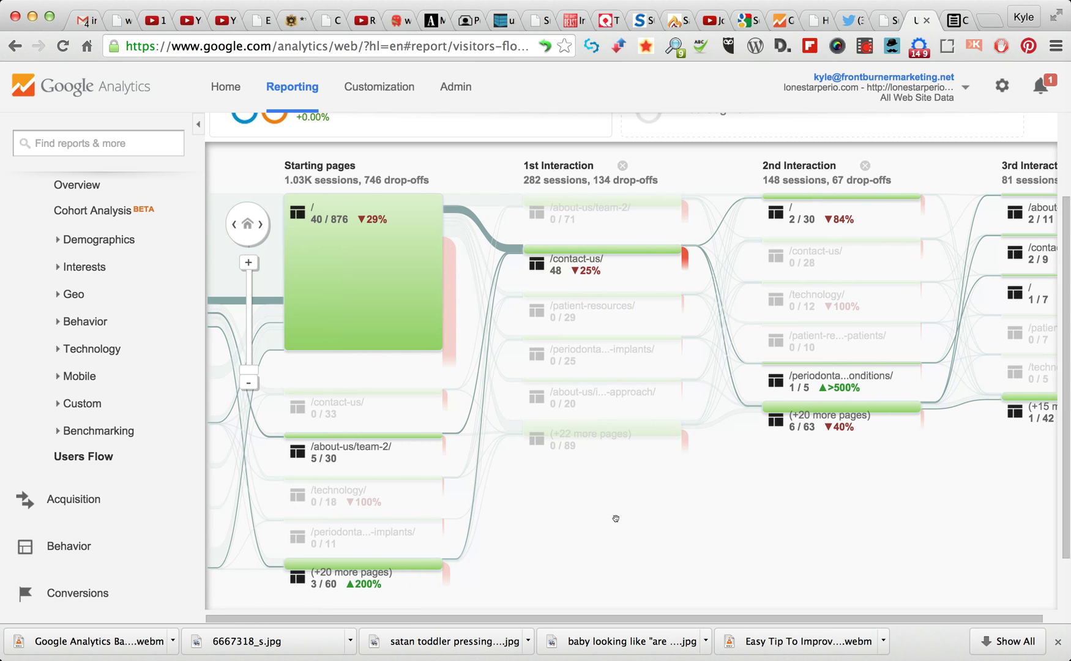
mouse_move(411, 568)
mouse_move(569, 251)
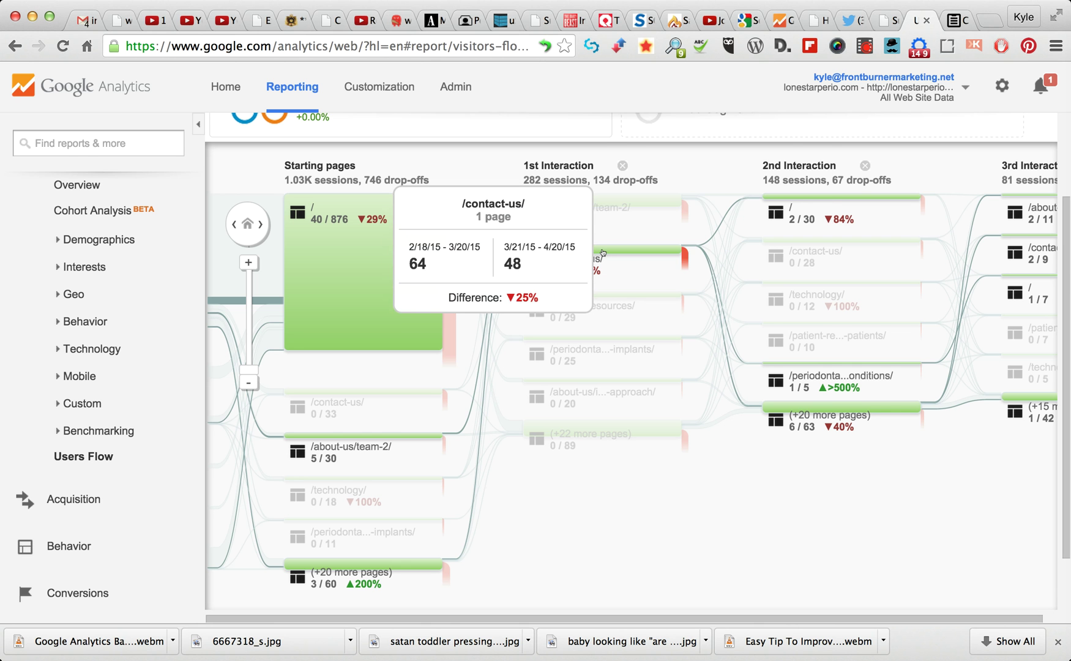
mouse_move(814, 197)
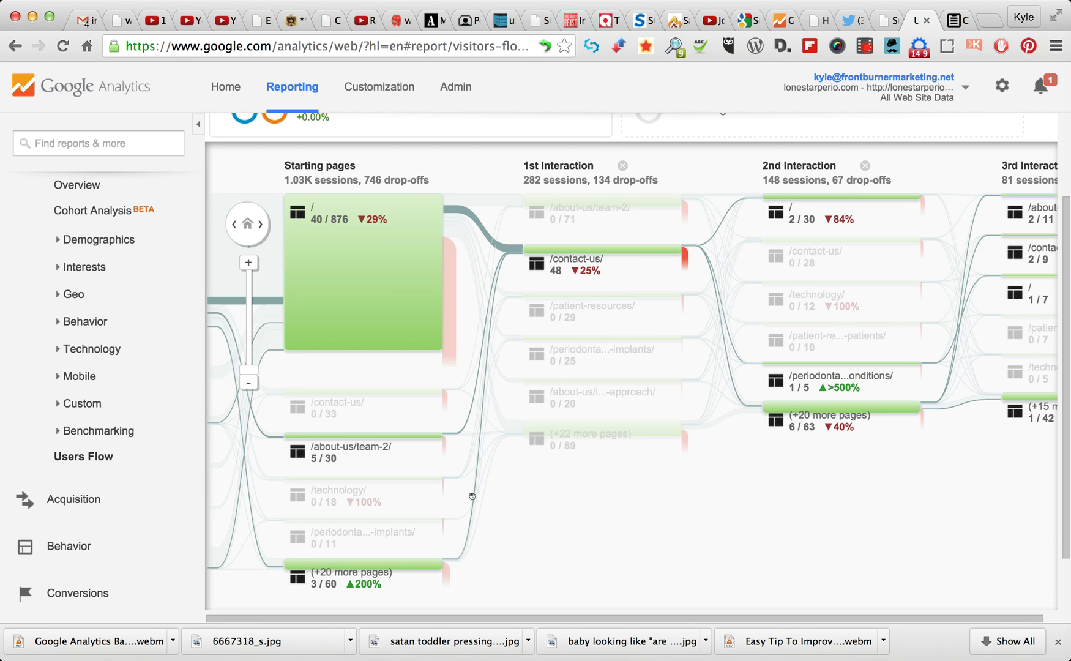
left_click(415, 562)
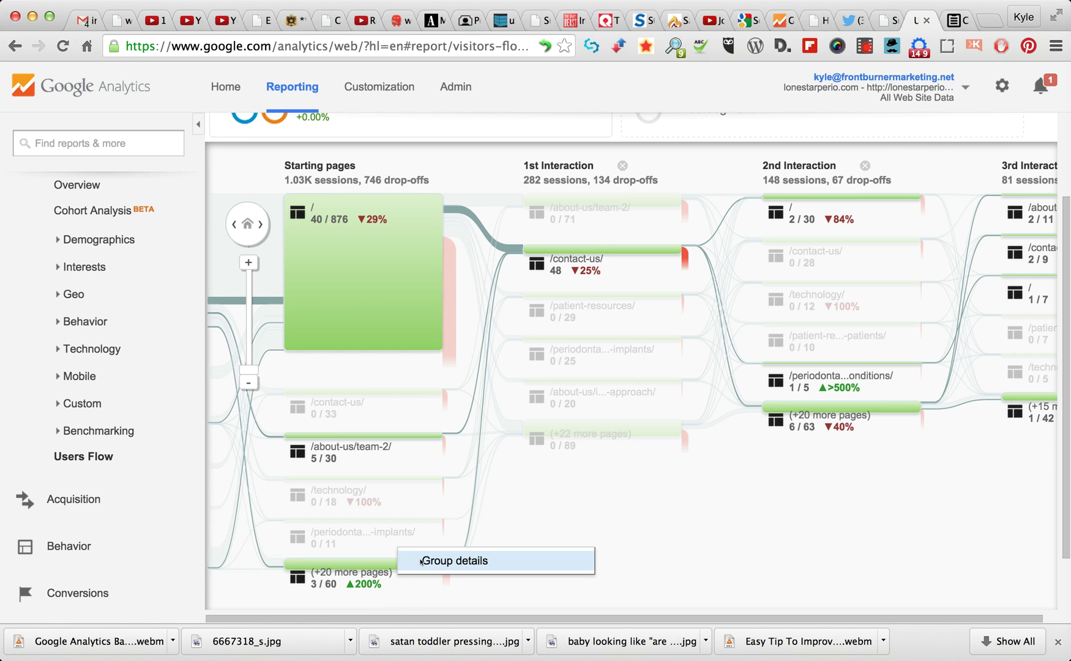
left_click(423, 494)
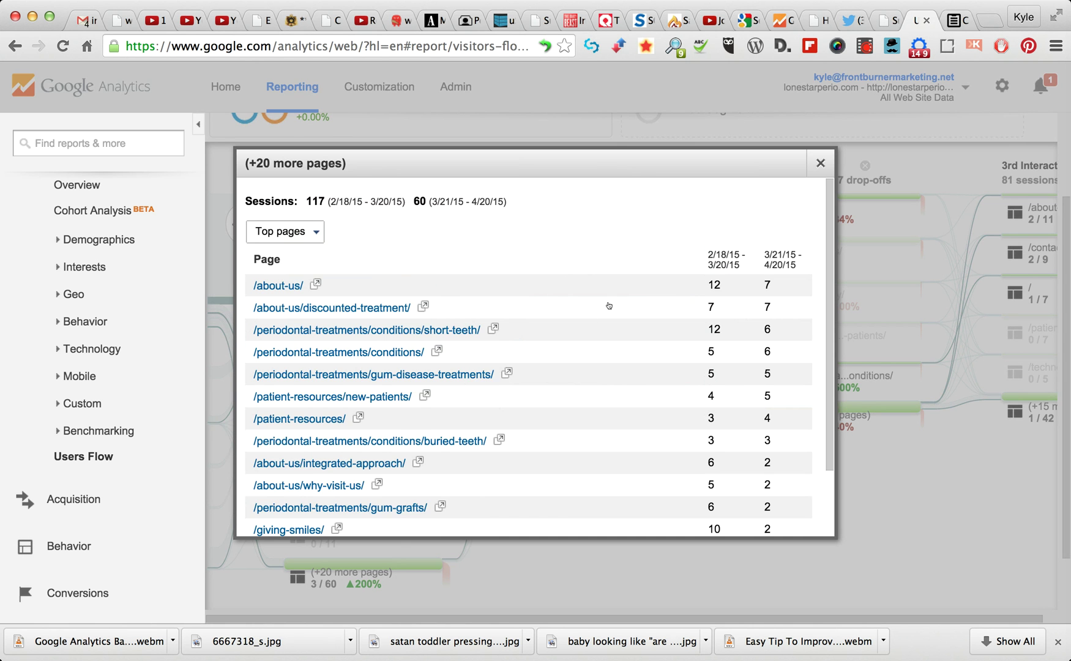
scroll(609, 305, "down", 3)
scroll(608, 305, "up", 1)
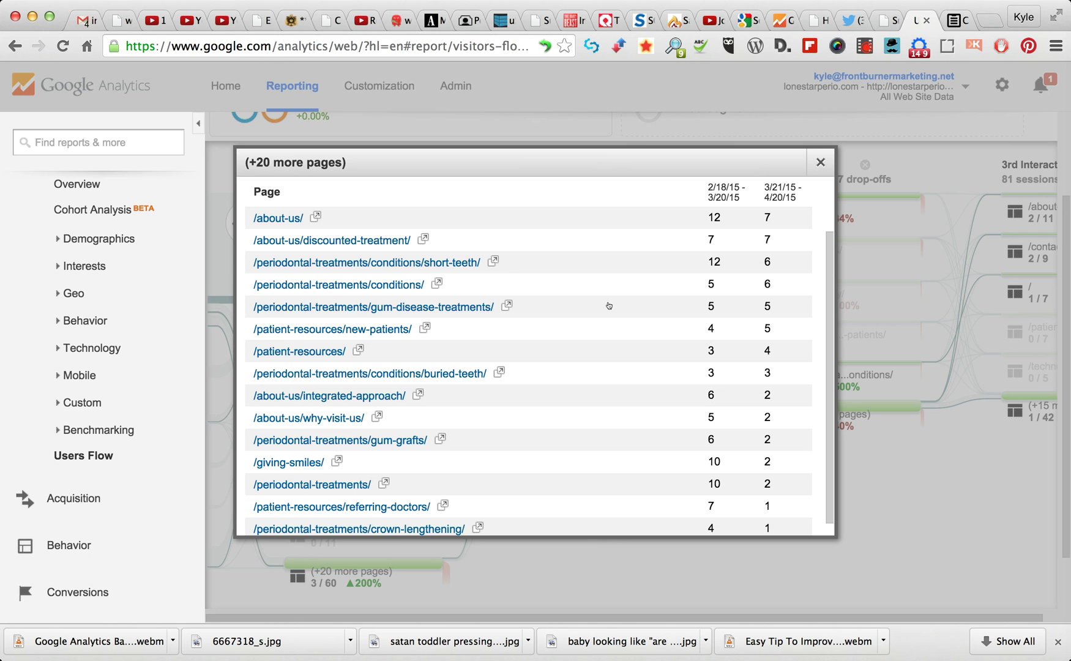
scroll(607, 304, "down", 1)
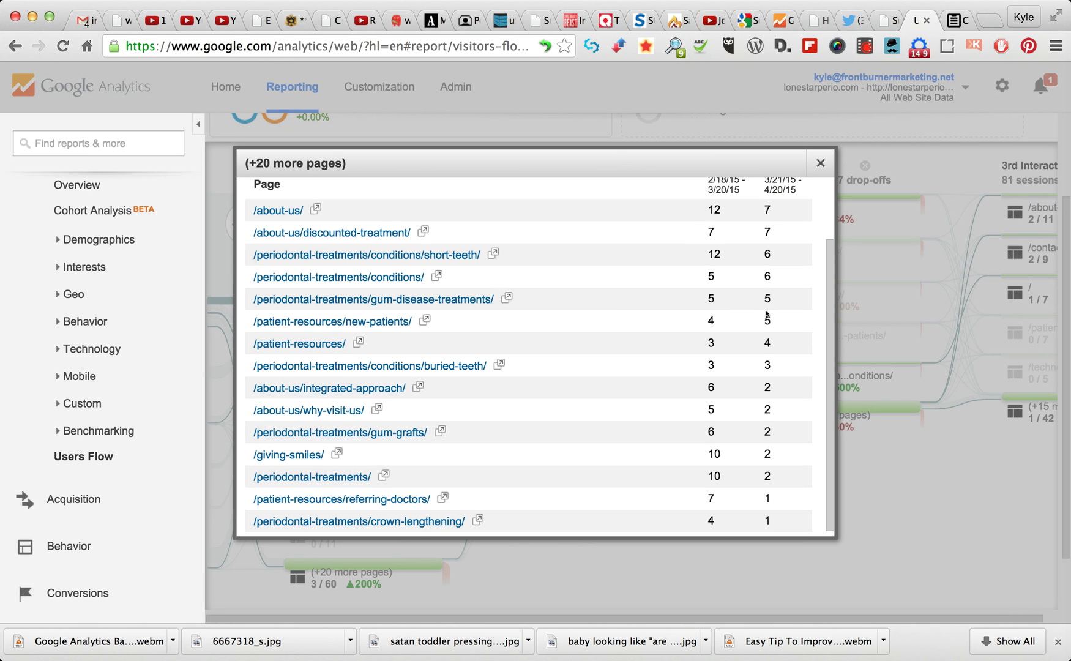
scroll(623, 340, "up", 4)
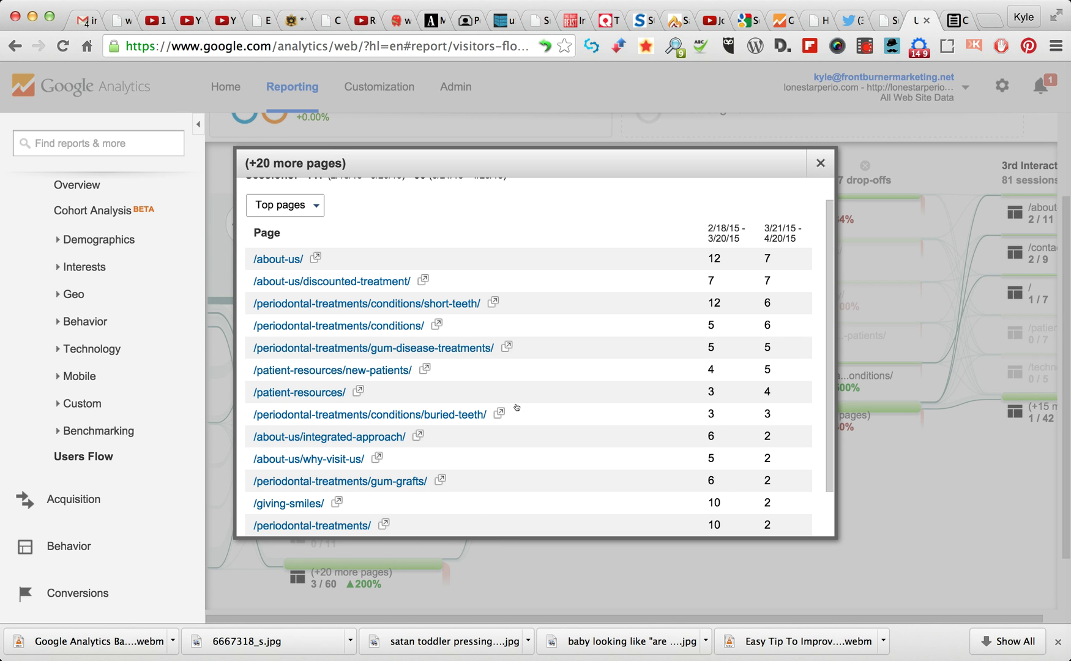
scroll(517, 408, "down", 2)
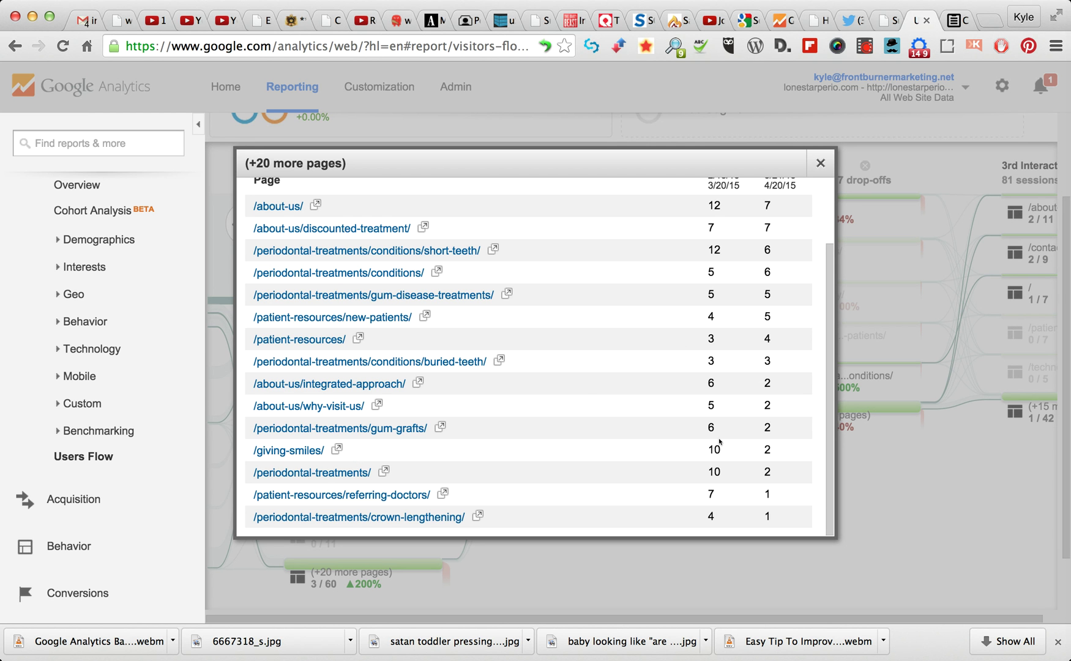
left_click(820, 163)
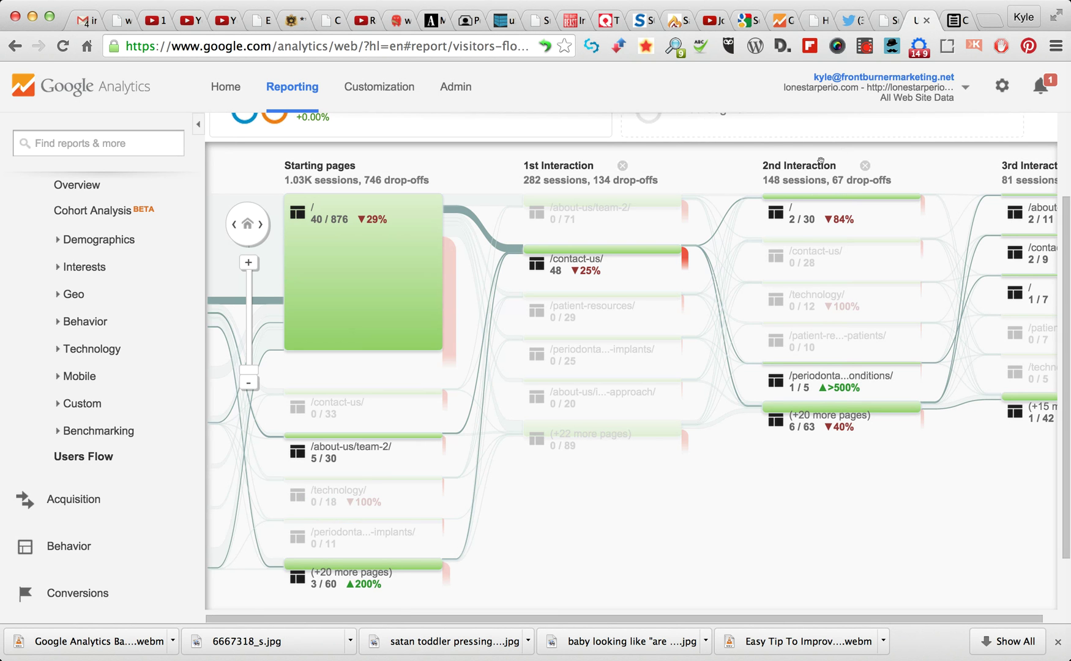
mouse_move(396, 567)
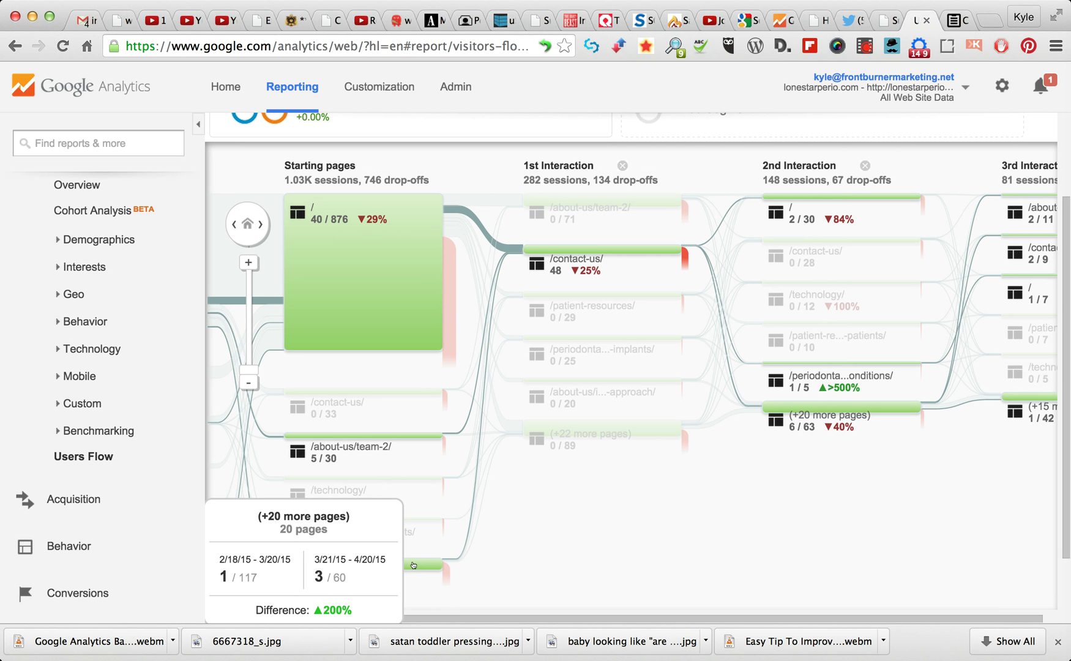
mouse_move(650, 256)
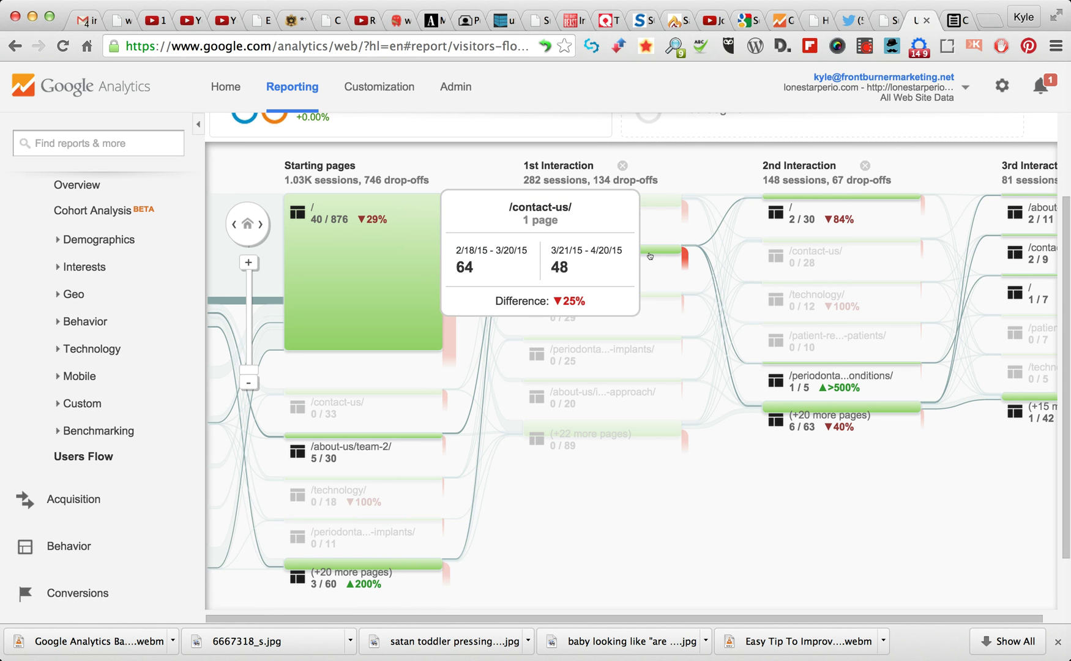
mouse_move(868, 198)
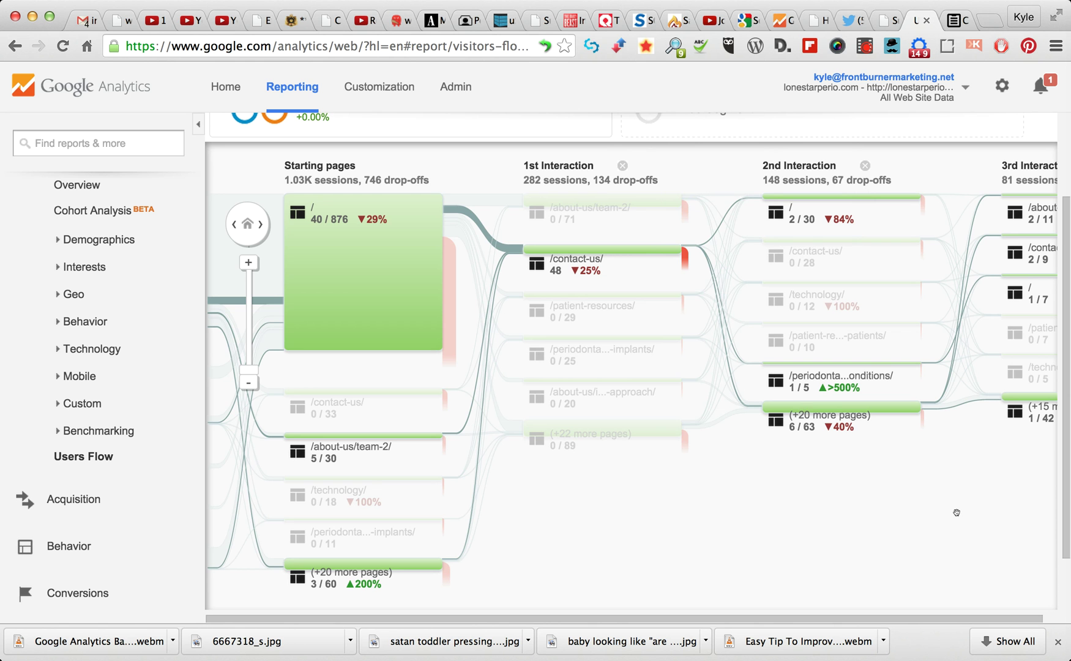
- Pan the flow one column left and open the 2nd Interaction (+20 more pages) group options
left_click_drag(956, 512, 652, 523)
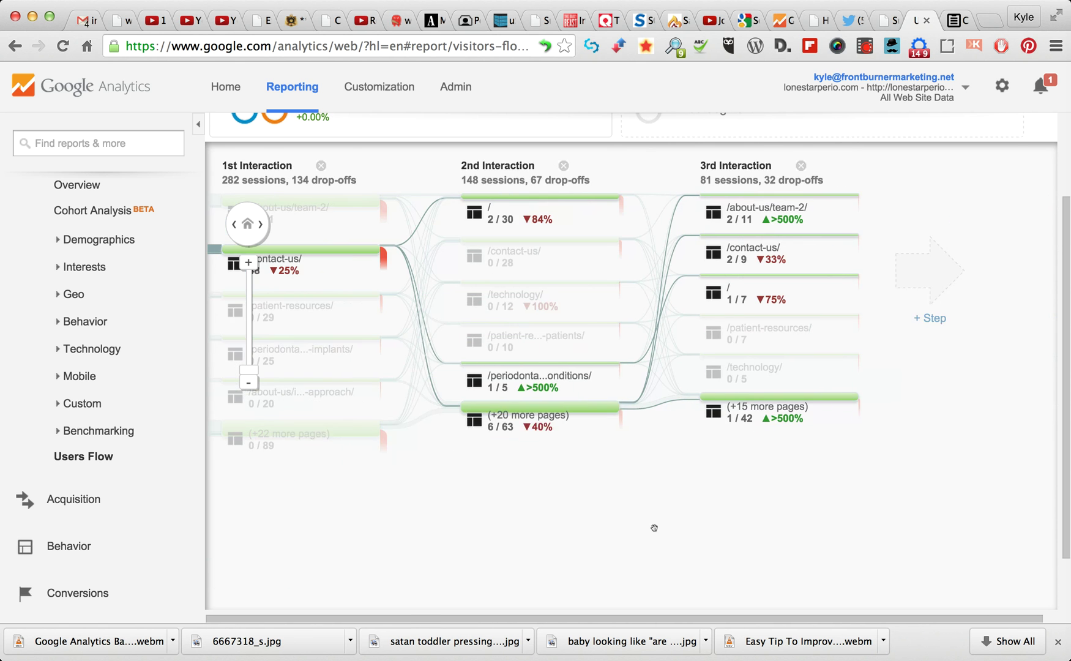
mouse_move(520, 411)
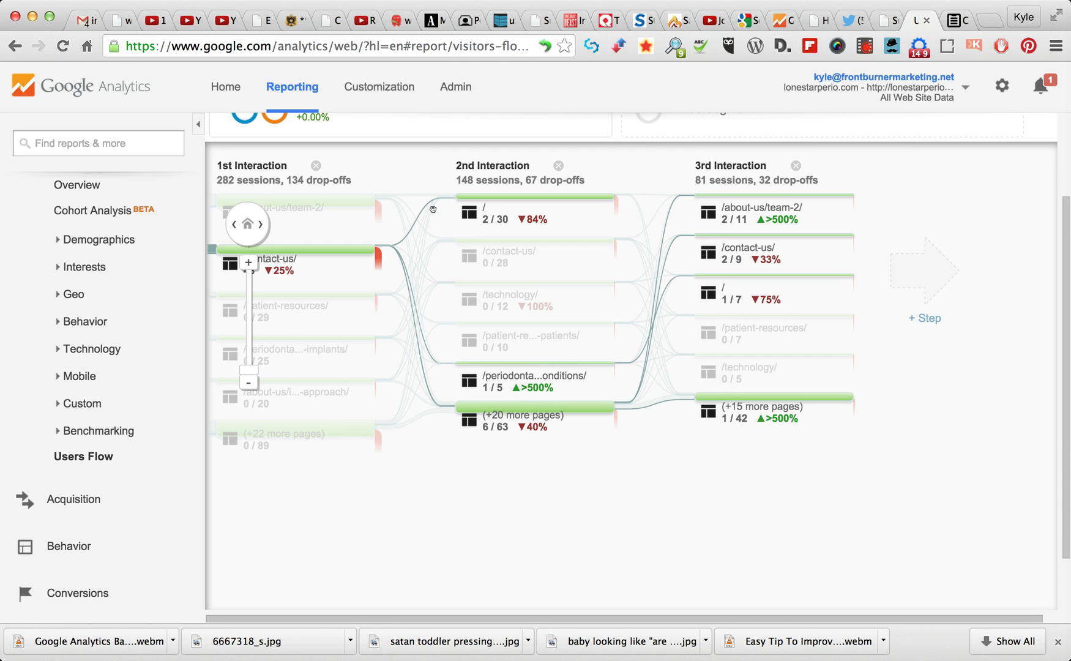
left_click(480, 408)
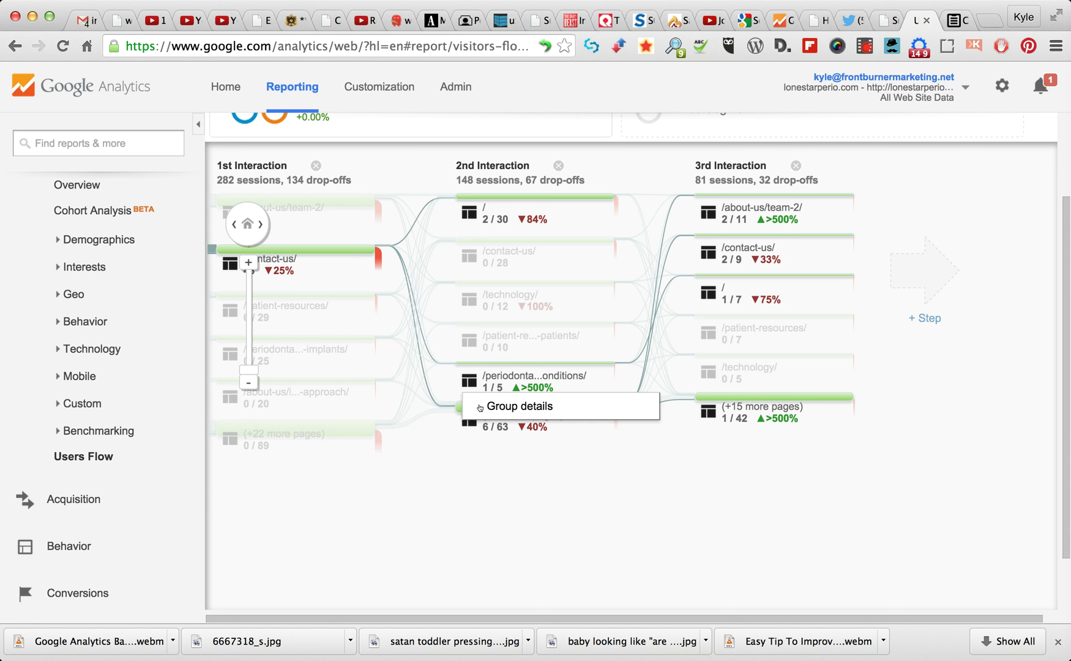
left_click(461, 408)
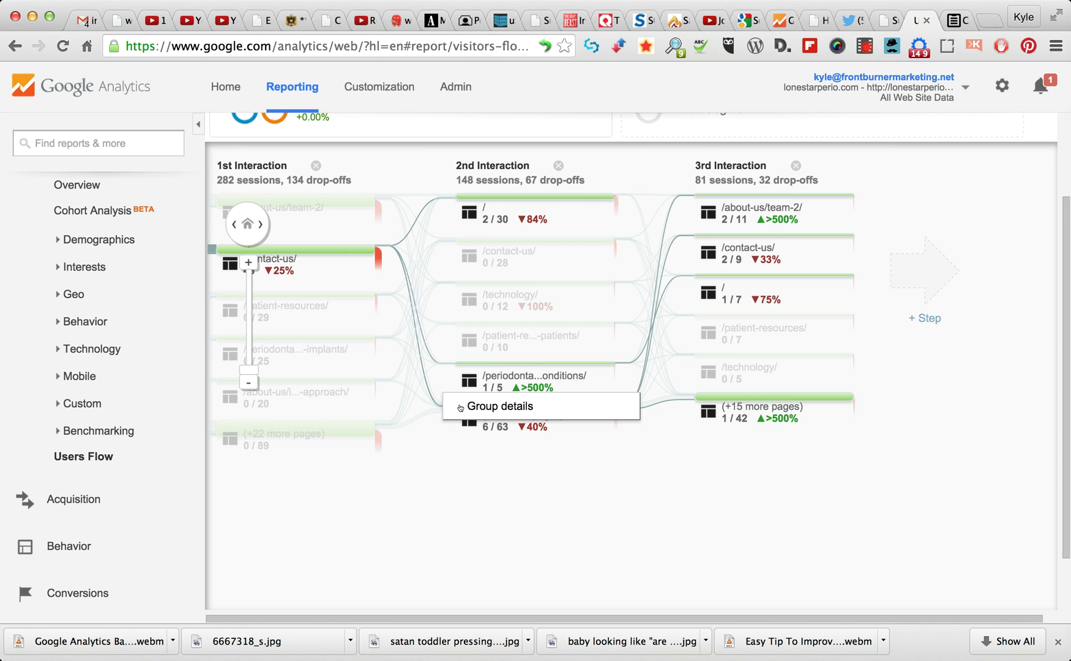
mouse_move(593, 407)
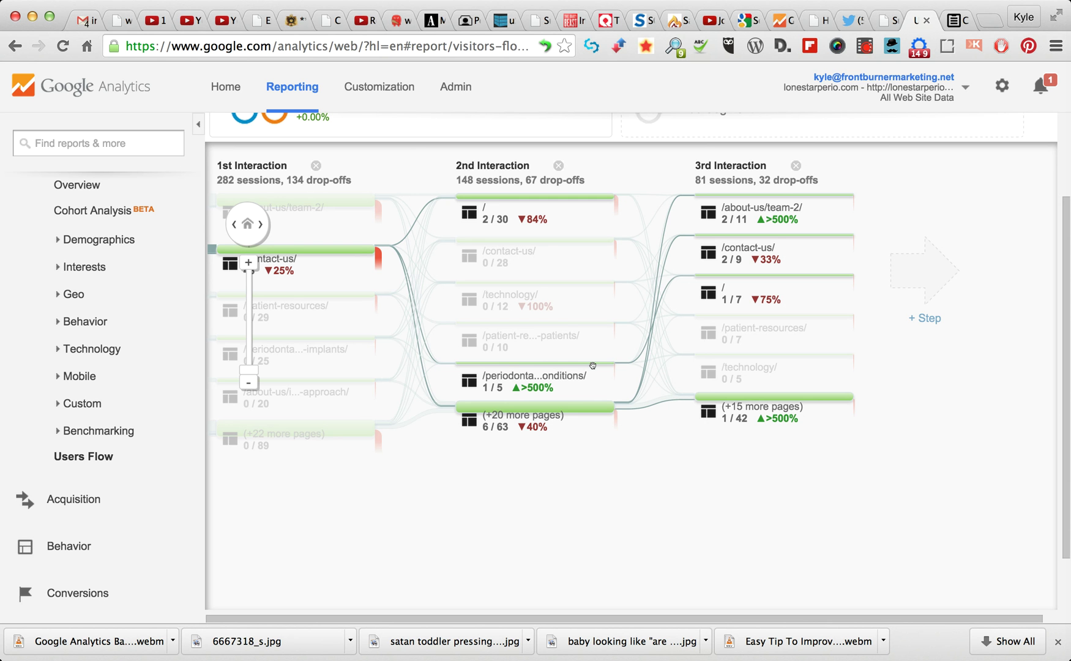
- Highlight /about-us/integrated-approach/ traffic (20 sessions) and check its 8 sessions reaching (+20 more pages)
left_click(355, 380)
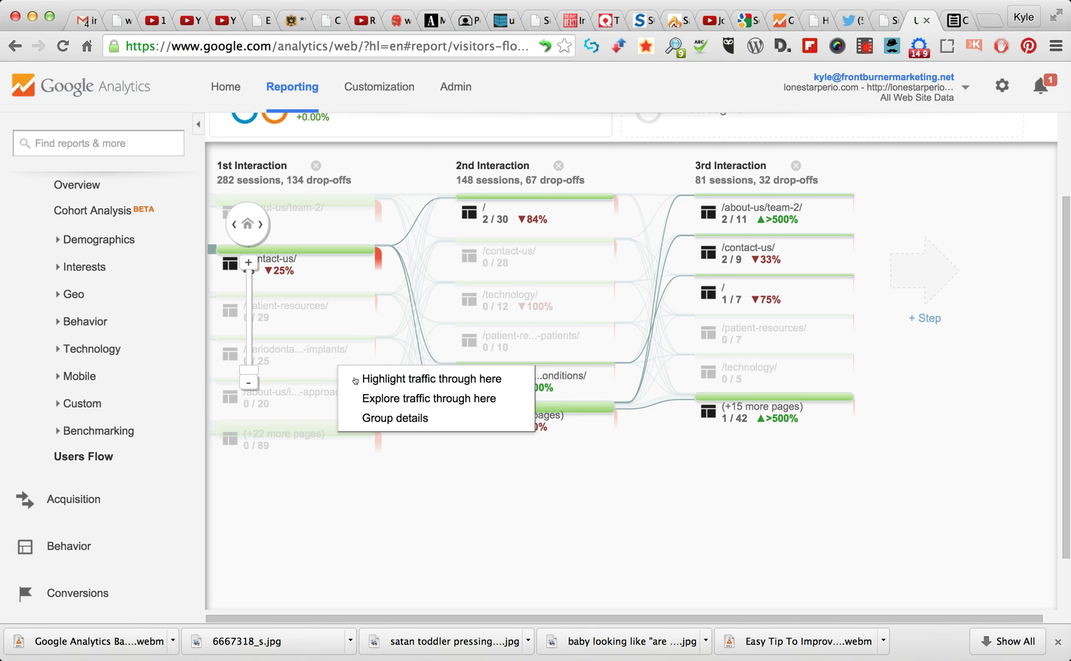
left_click(355, 380)
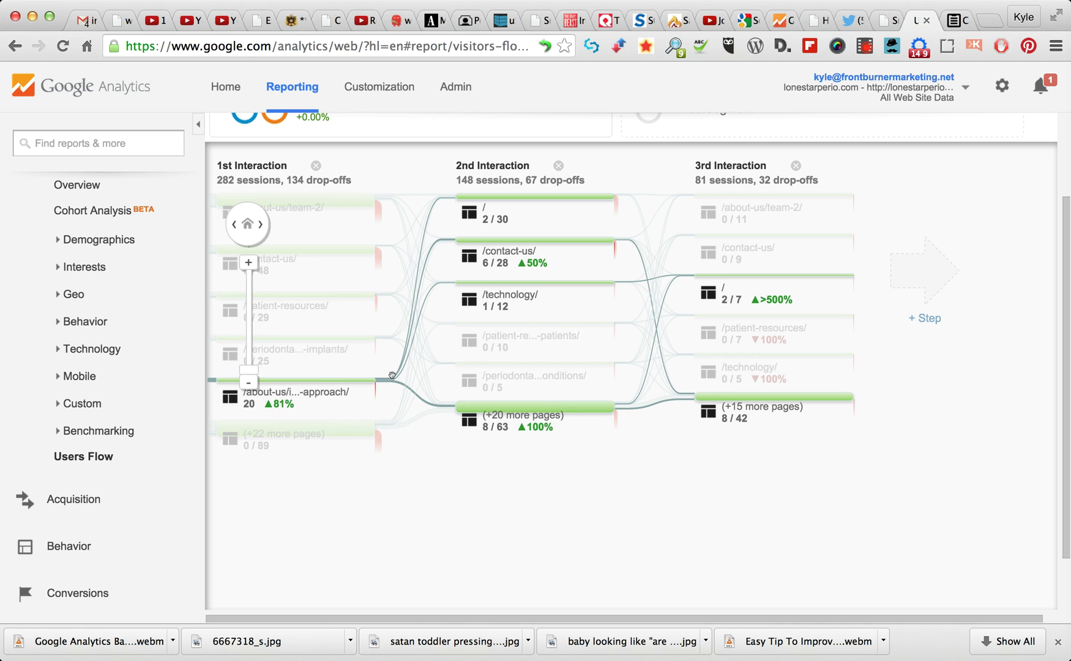
mouse_move(411, 325)
mouse_move(357, 383)
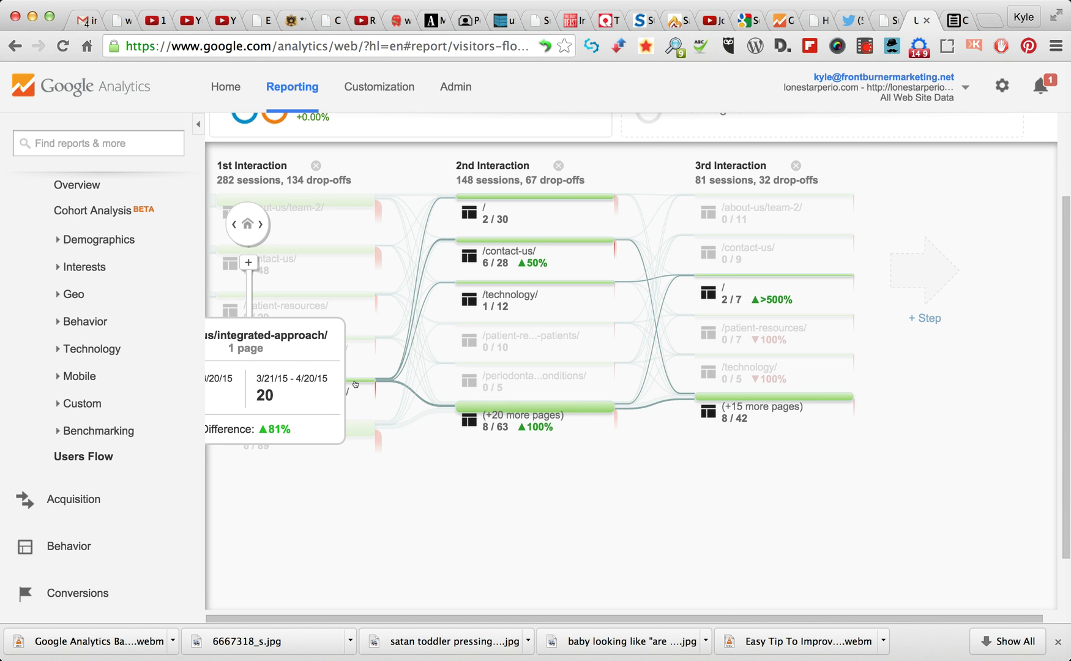
mouse_move(564, 409)
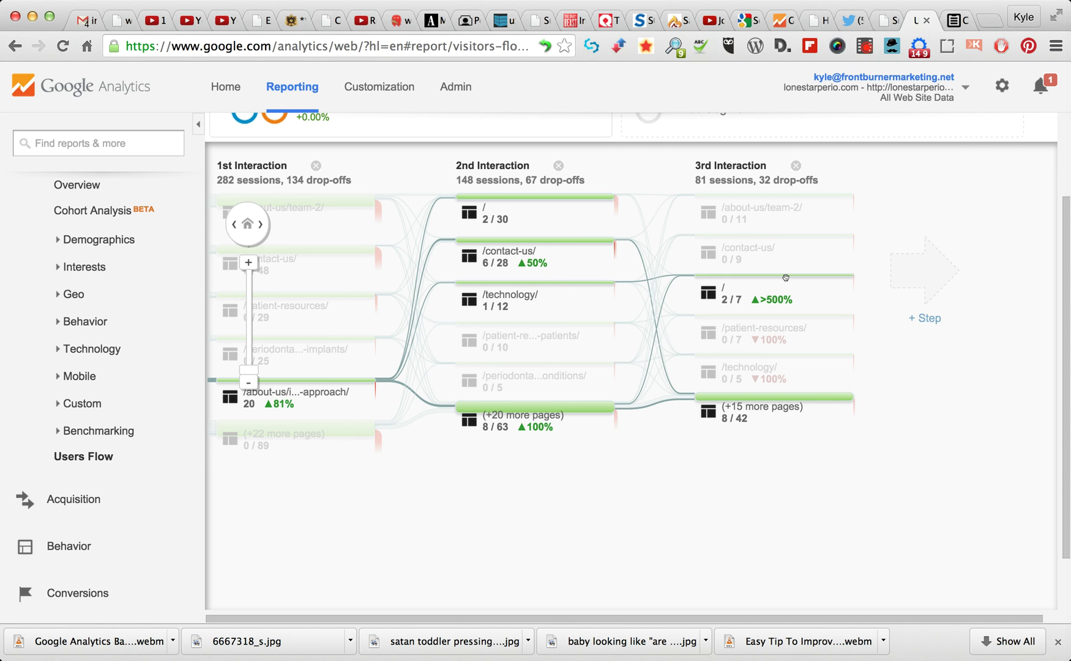
- Add Interaction columns one by one, from the 4th through the 10th, to the Users Flow
mouse_move(786, 277)
left_click(925, 318)
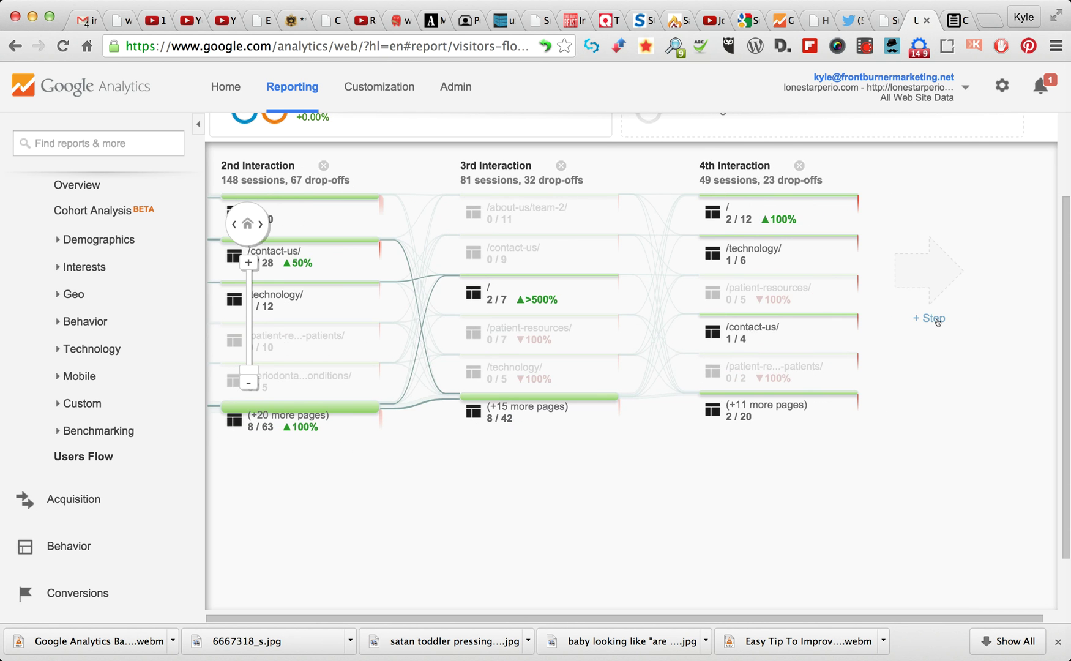
left_click(938, 318)
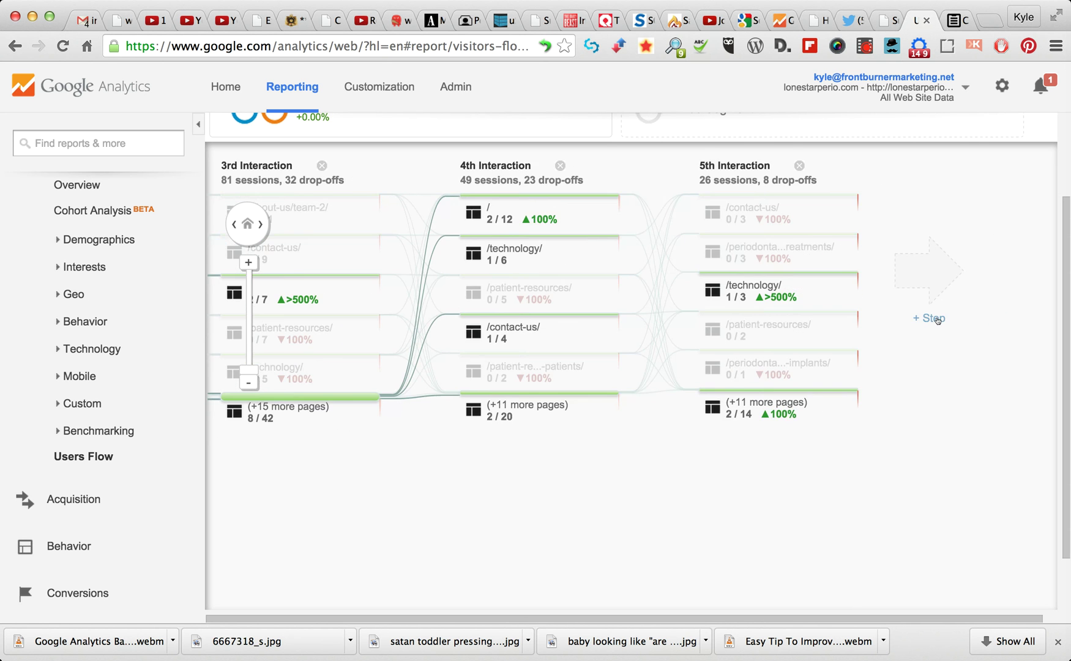
left_click(935, 318)
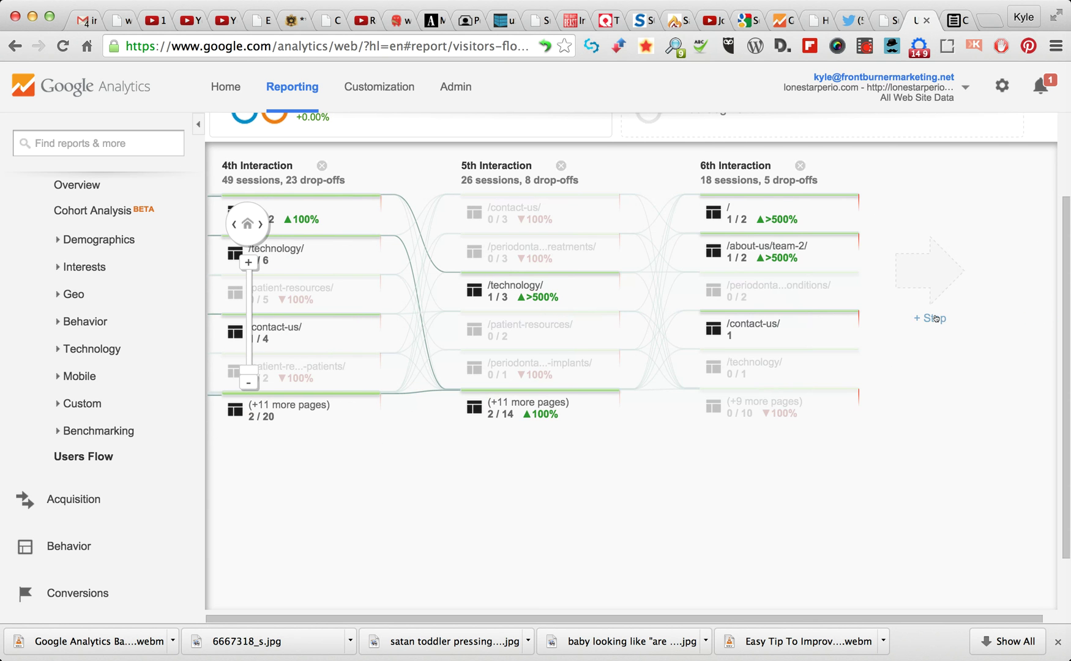
left_click(936, 318)
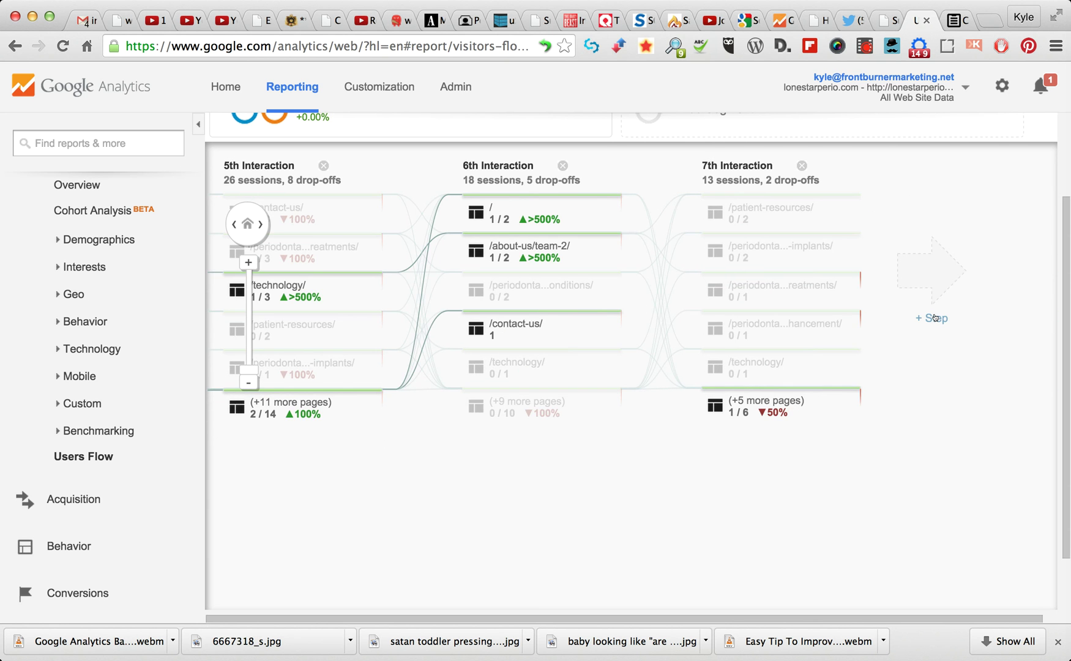
left_click(934, 317)
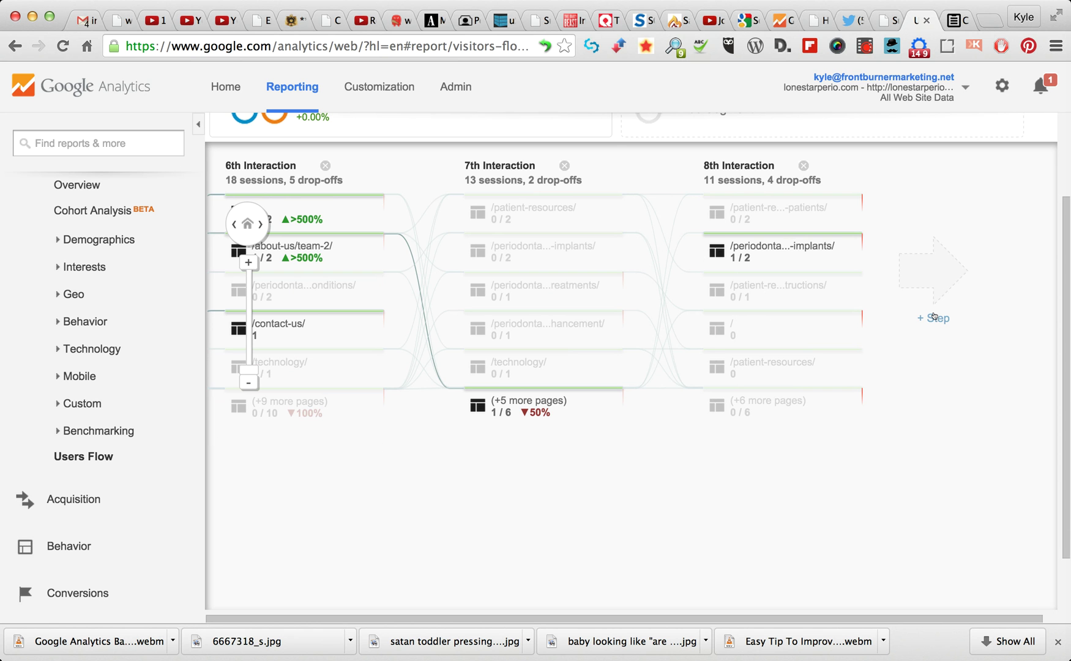
left_click(934, 316)
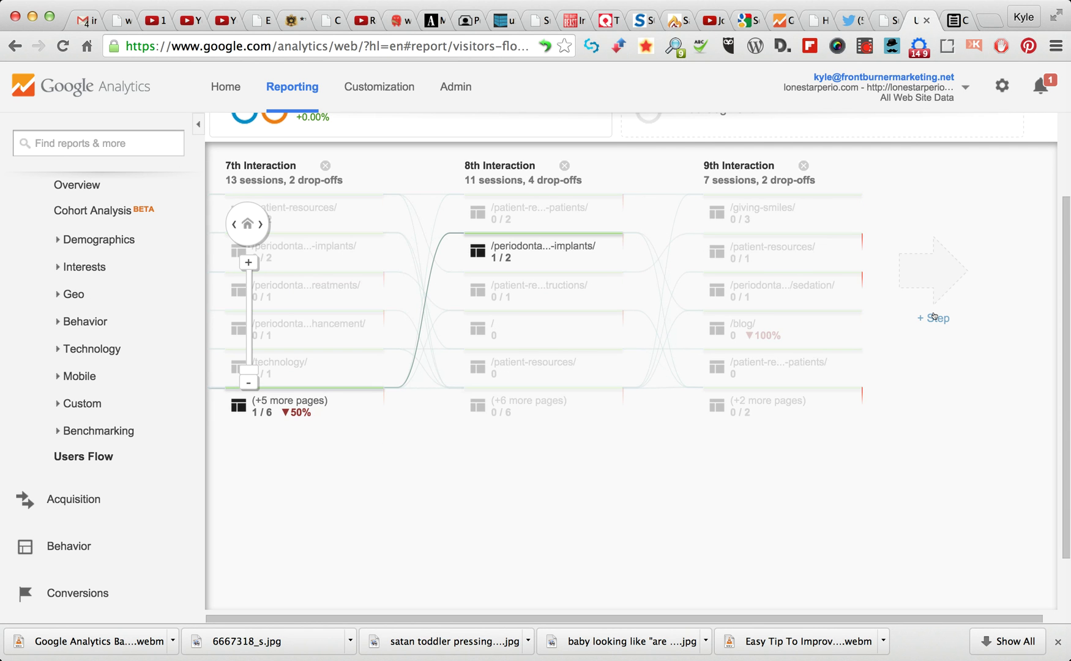
left_click(935, 317)
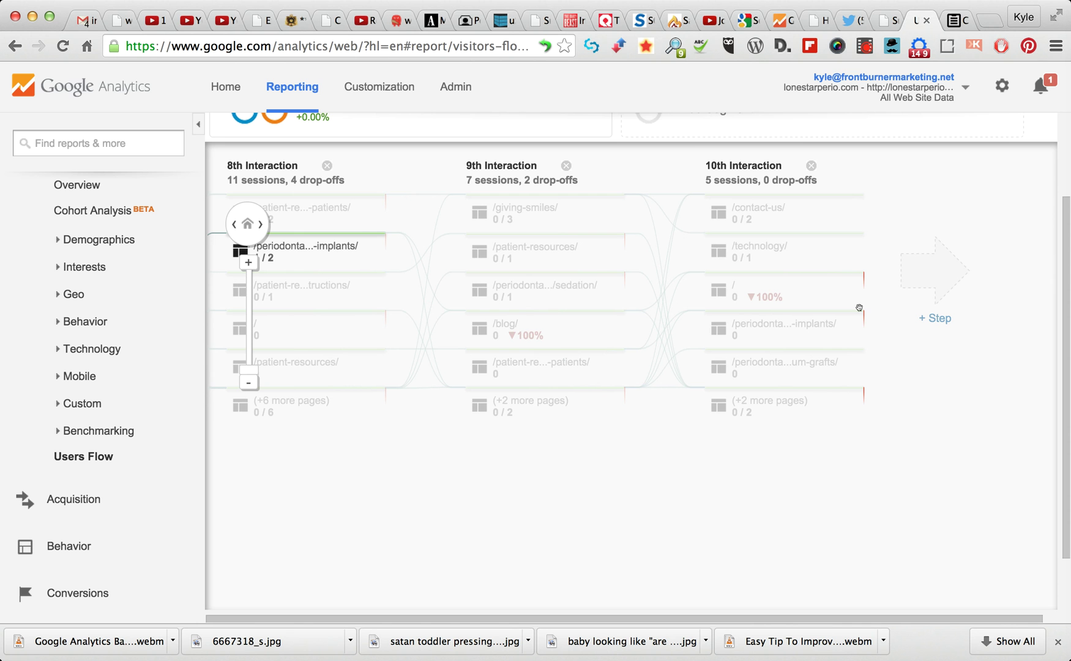
- Highlight traffic through the / page at the 10th Interaction, then clear the highlighting
left_click(789, 275)
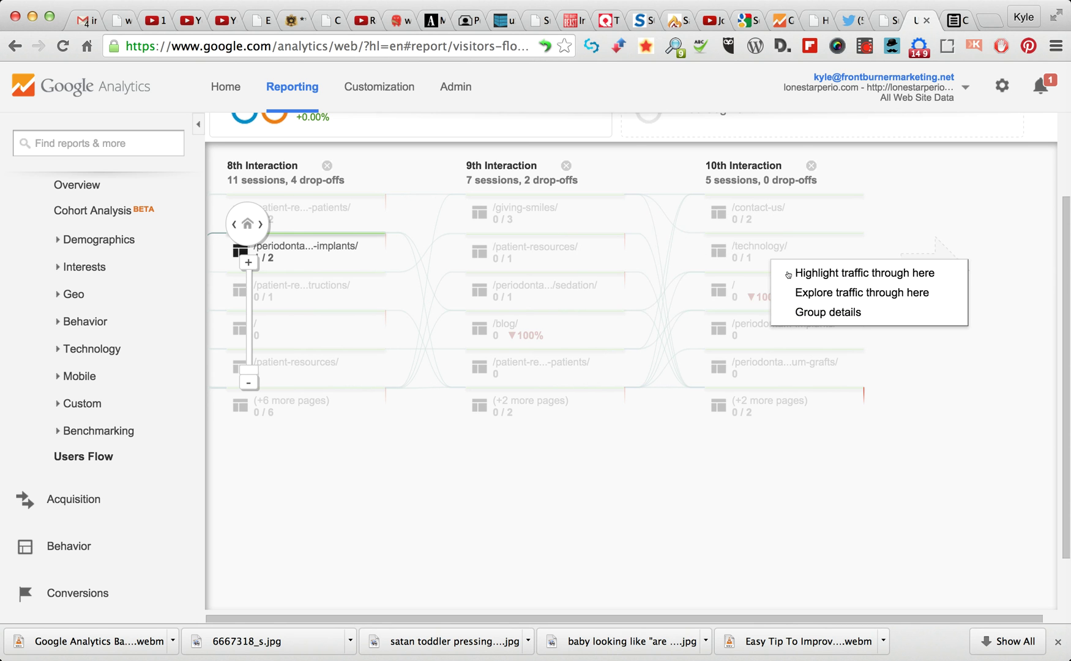
left_click(819, 274)
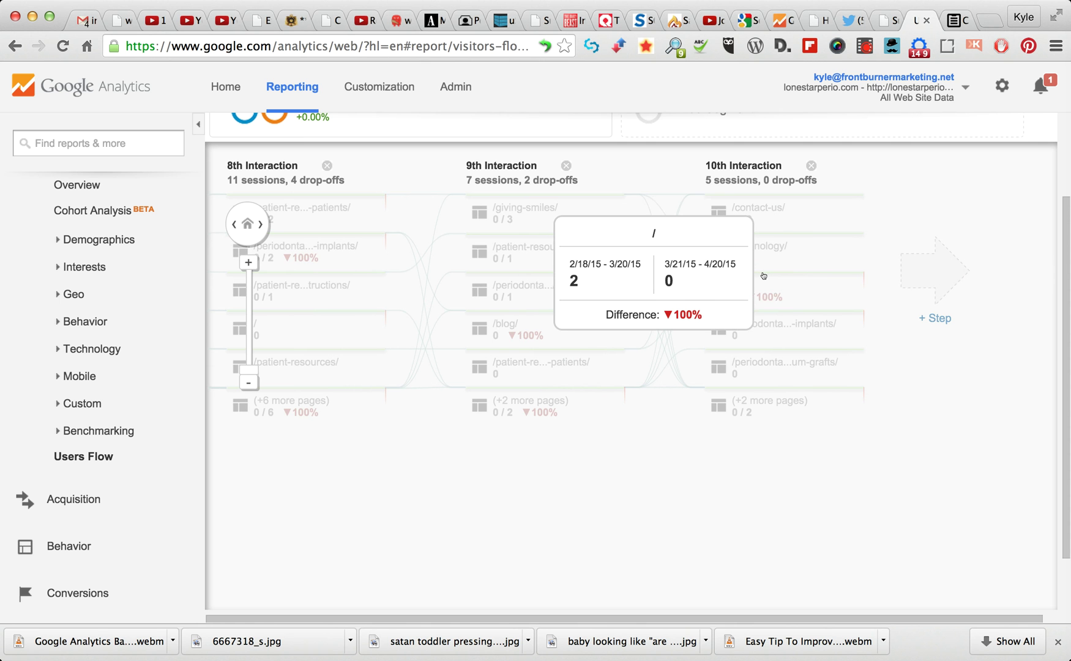
left_click(763, 275)
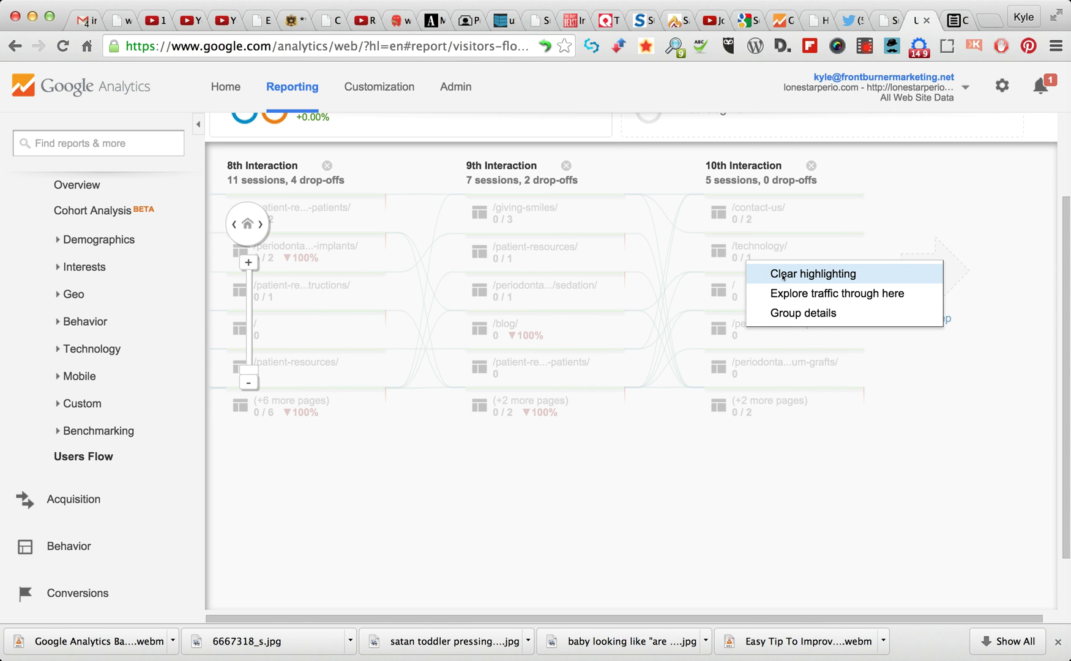
left_click(783, 276)
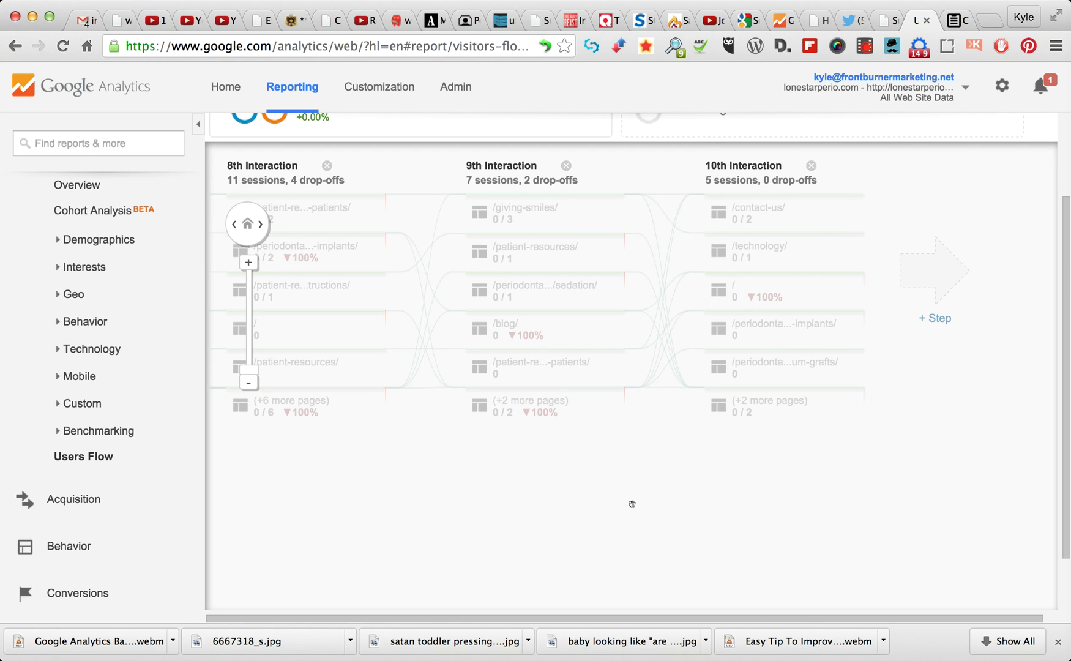
- Highlight traffic through the 7th Interaction gum-disease-treatments page, then pan back to the 6th Interaction
left_click_drag(507, 495, 715, 496)
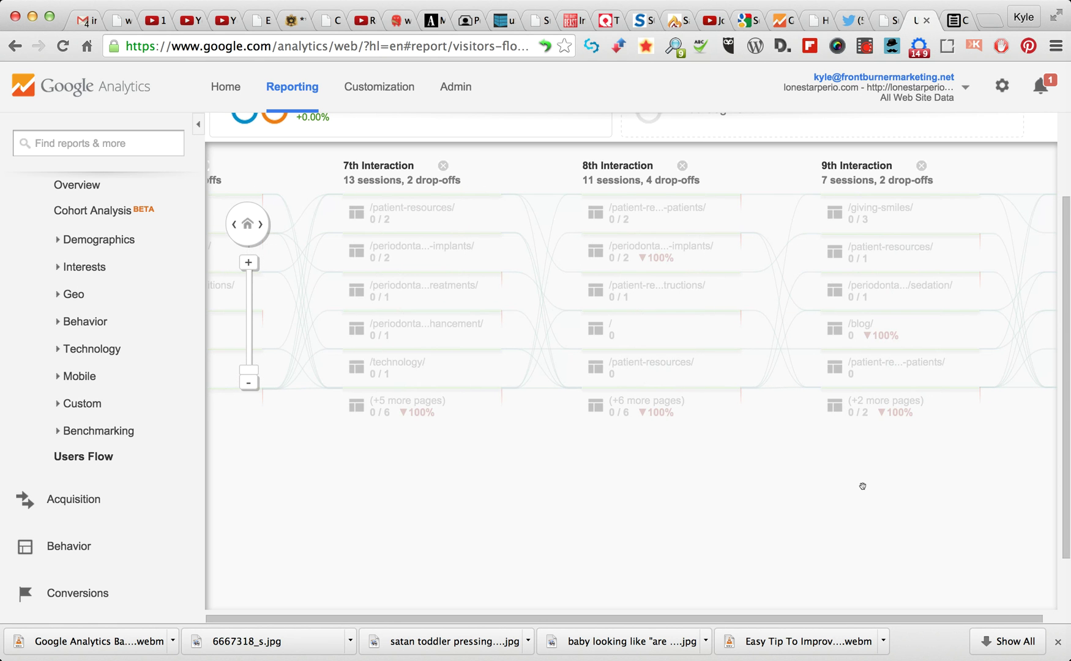
left_click(454, 273)
left_click(481, 273)
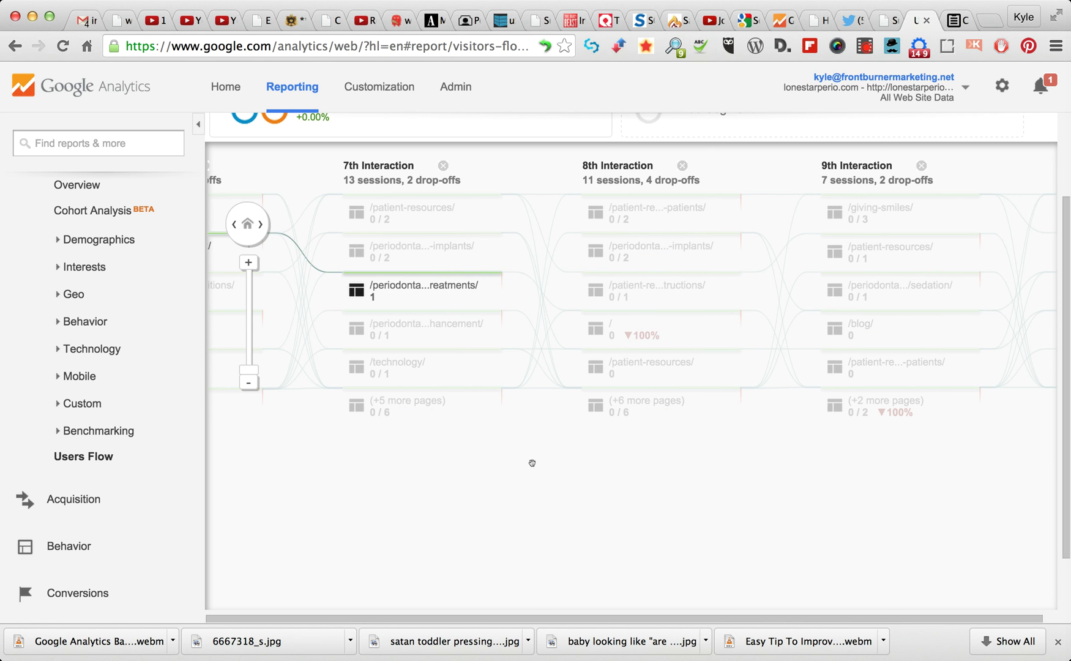
left_click_drag(528, 462, 761, 468)
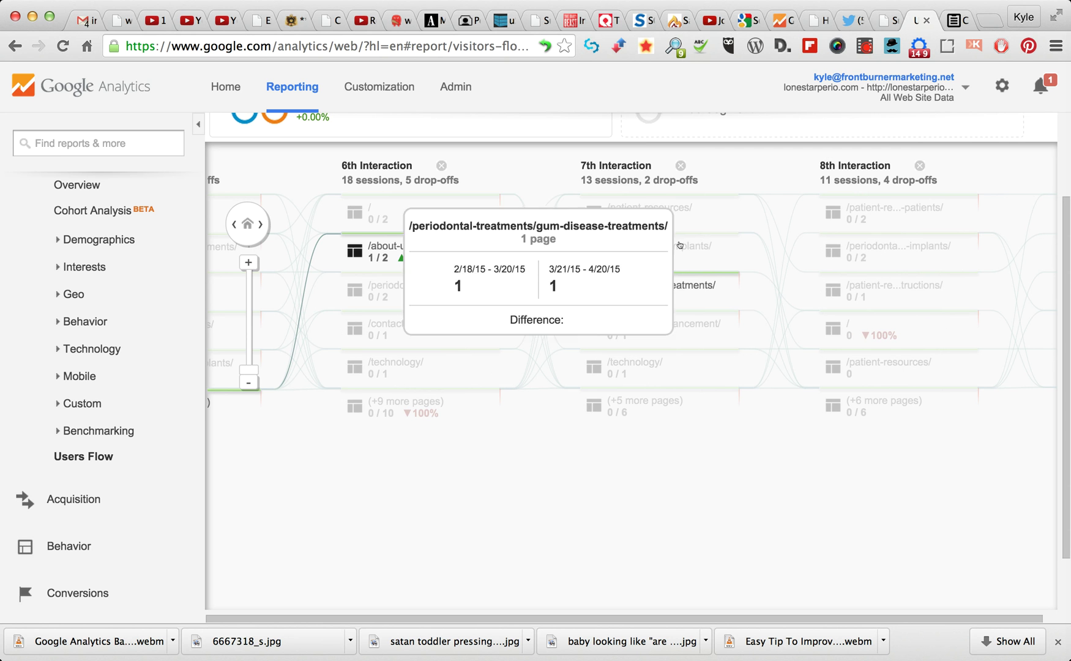
mouse_move(694, 277)
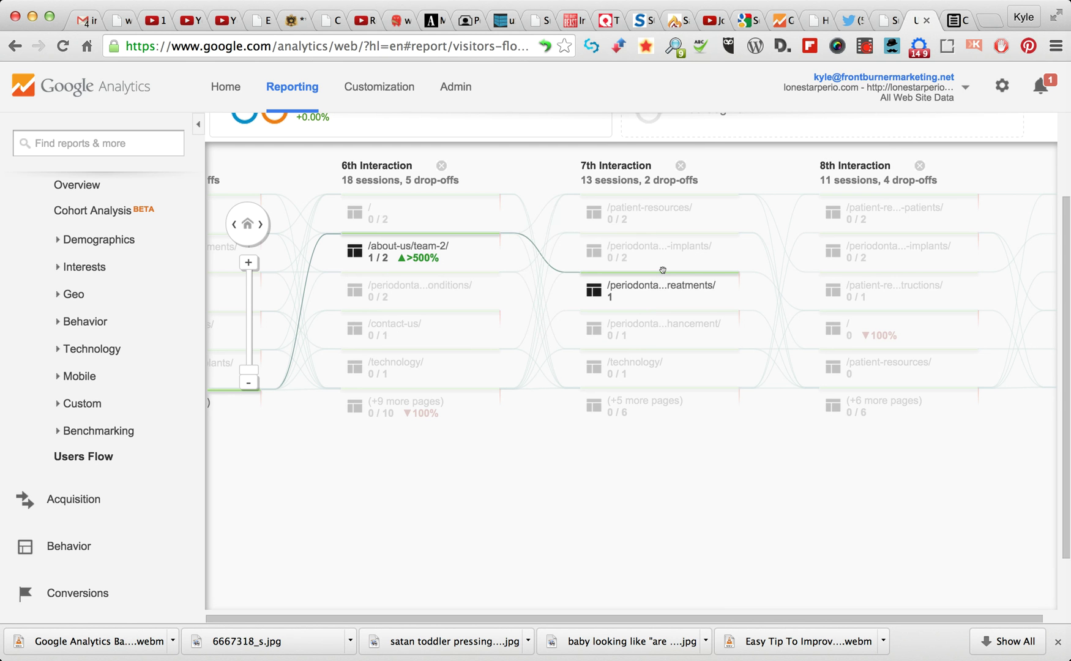
- Open Group details for the 5th Interaction (+11 more pages) group and review its page list
left_click_drag(443, 512, 772, 519)
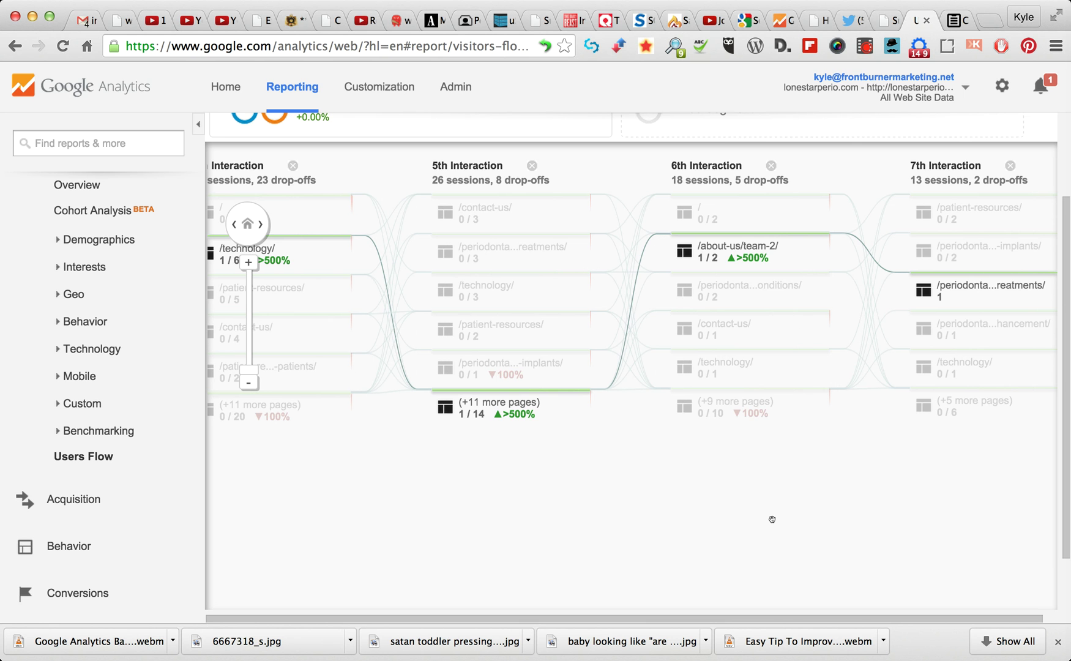
left_click_drag(772, 519, 799, 508)
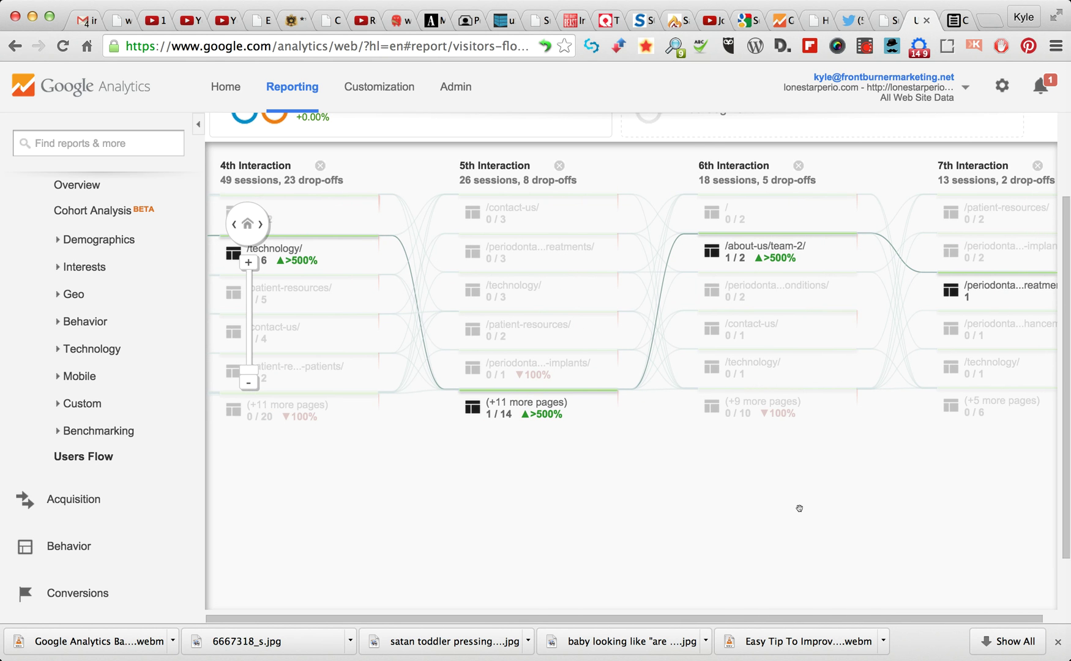
left_click(606, 395)
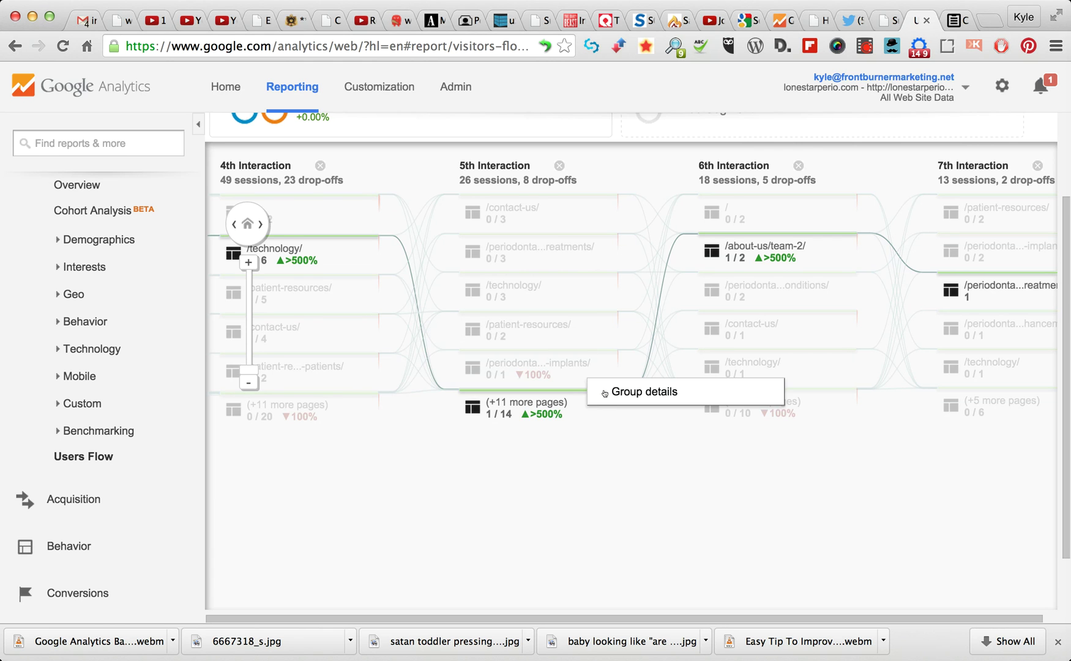
left_click(619, 393)
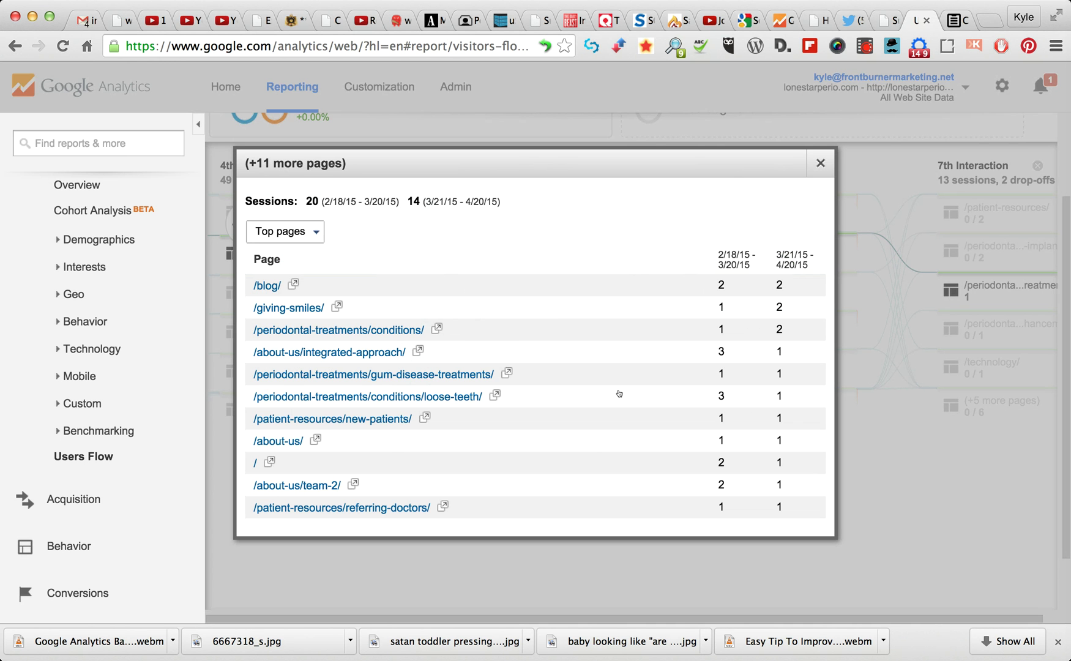
scroll(587, 275, "down", 1)
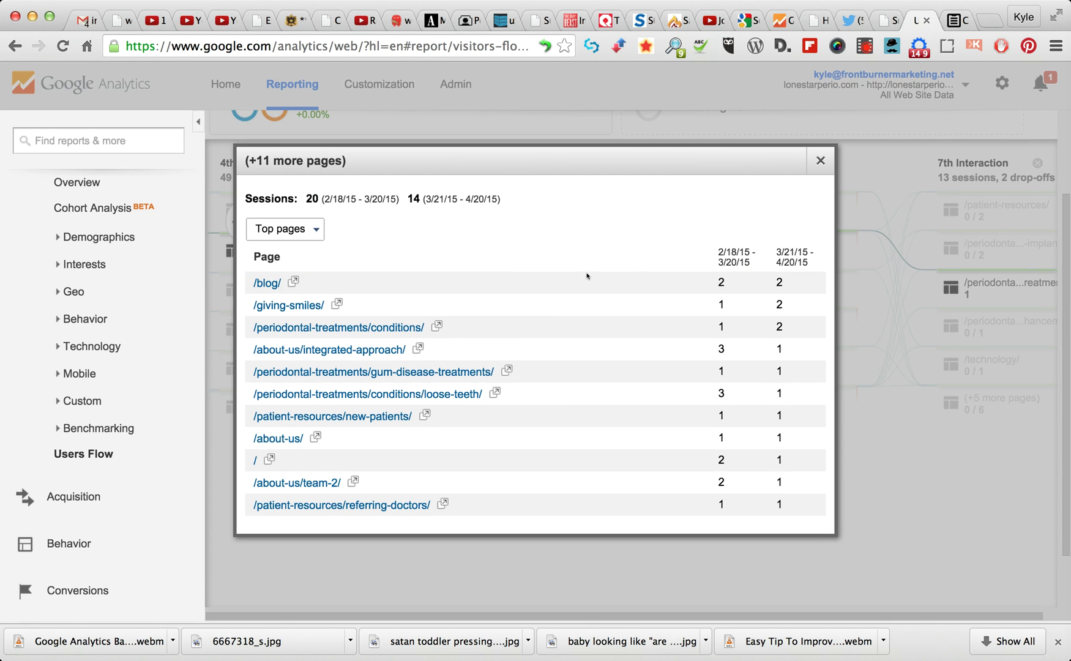
scroll(586, 276, "up", 1)
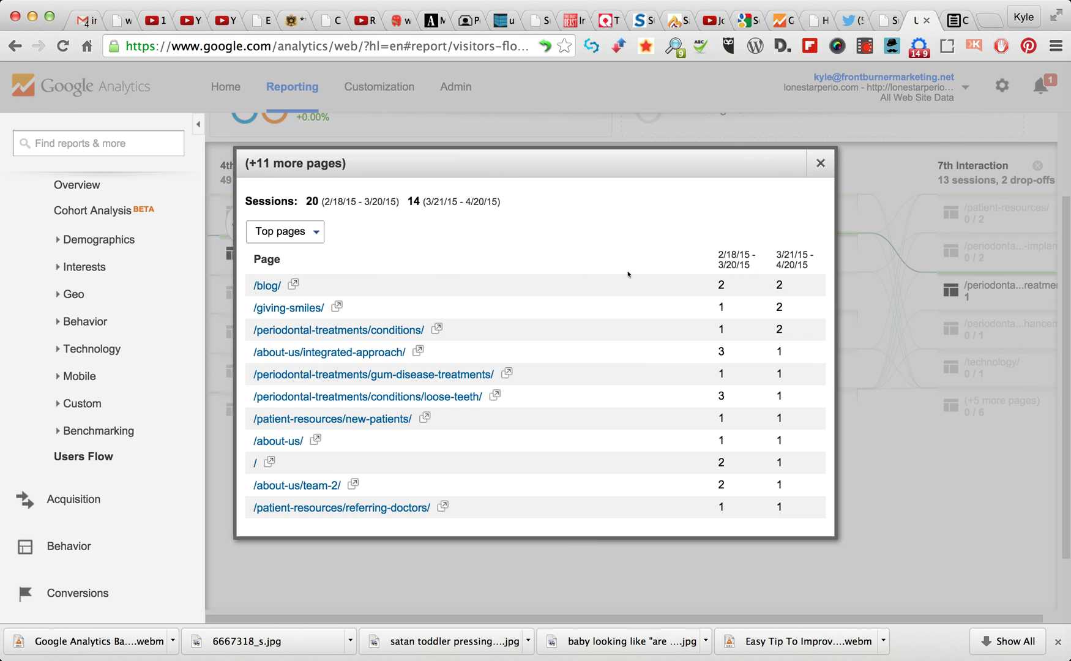
- Review the 3rd Interaction (+15 more pages) group's page list, then close it
left_click(820, 164)
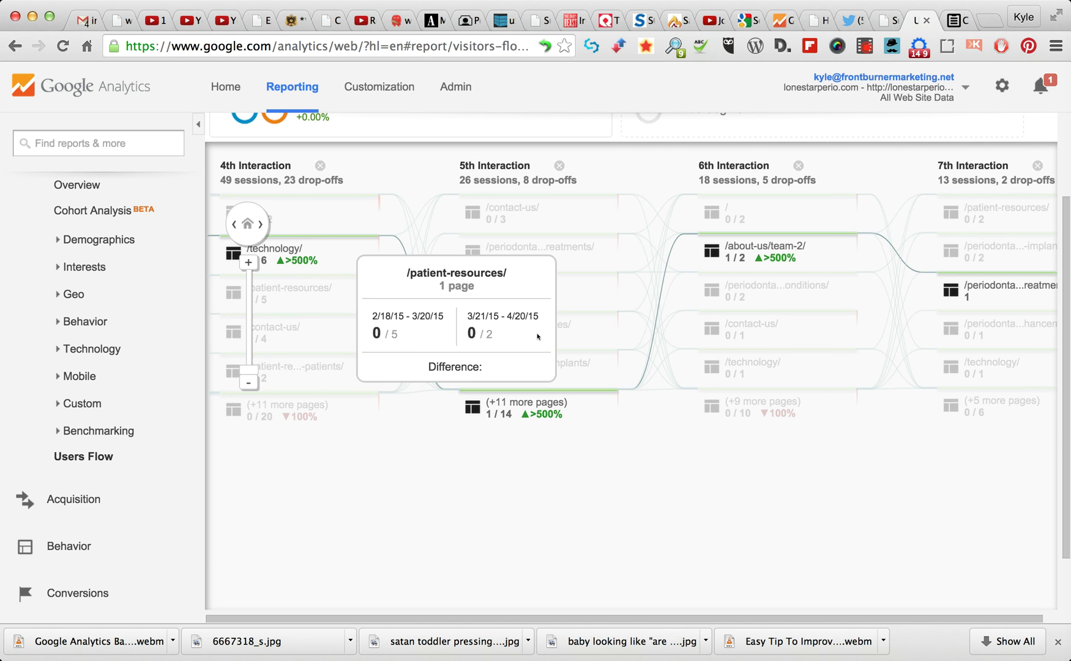
left_click_drag(427, 473, 638, 469)
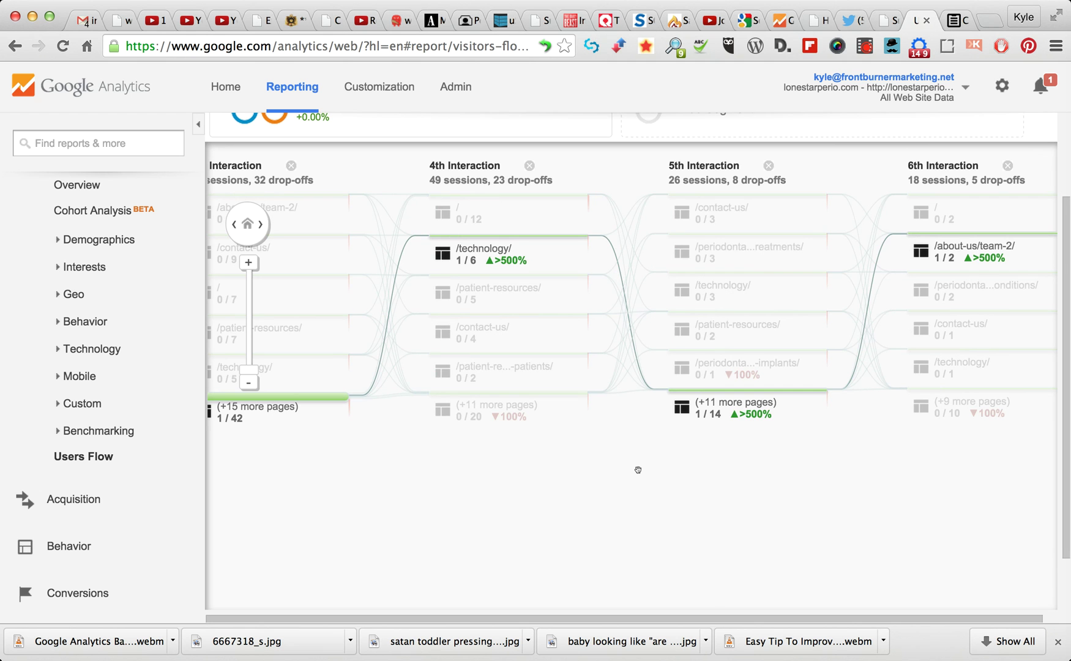
left_click_drag(637, 469, 919, 499)
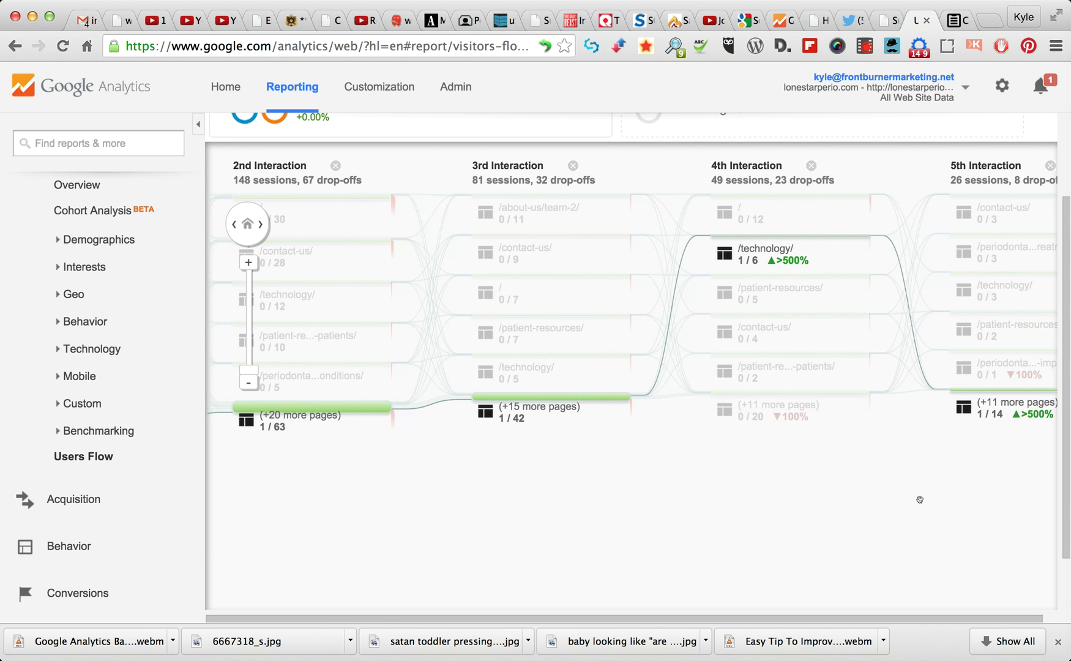
left_click(607, 402)
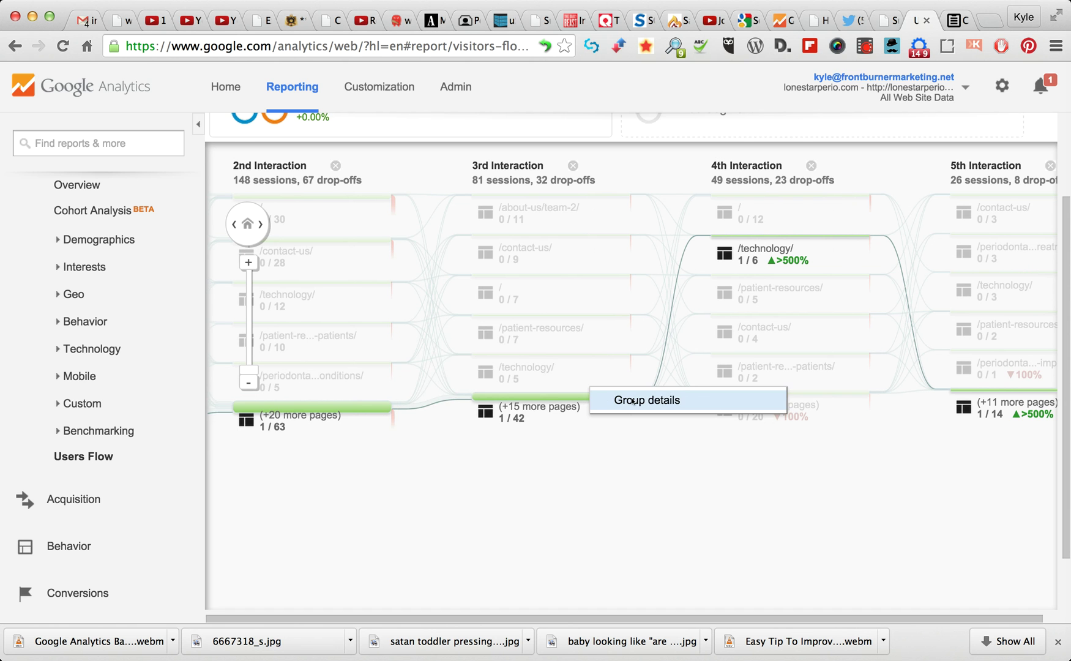
left_click(634, 401)
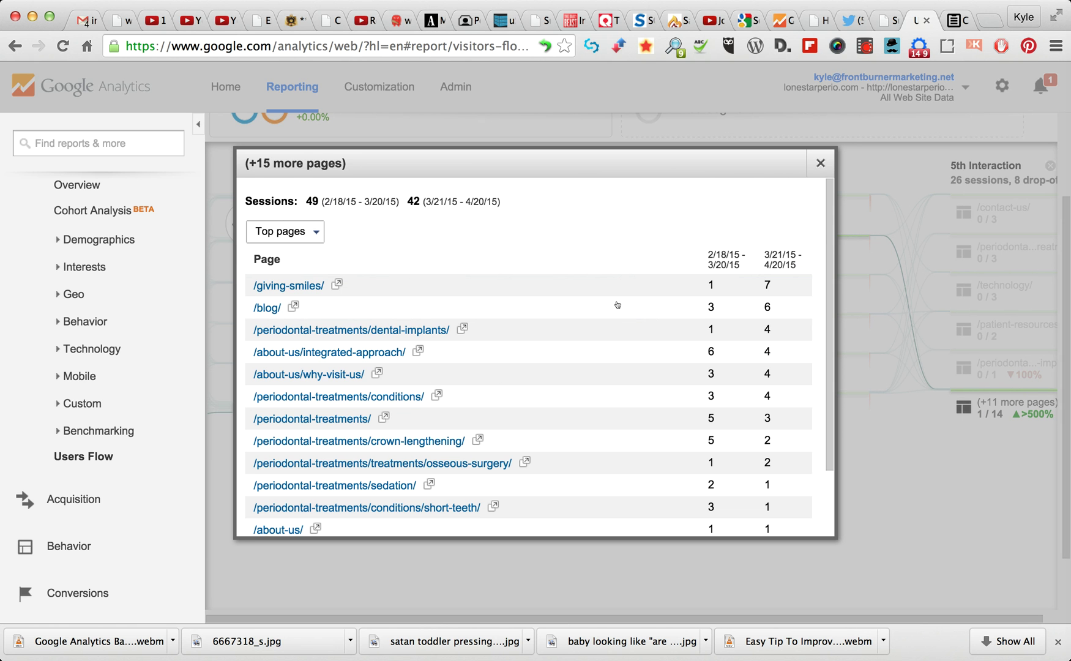
scroll(617, 306, "down", 3)
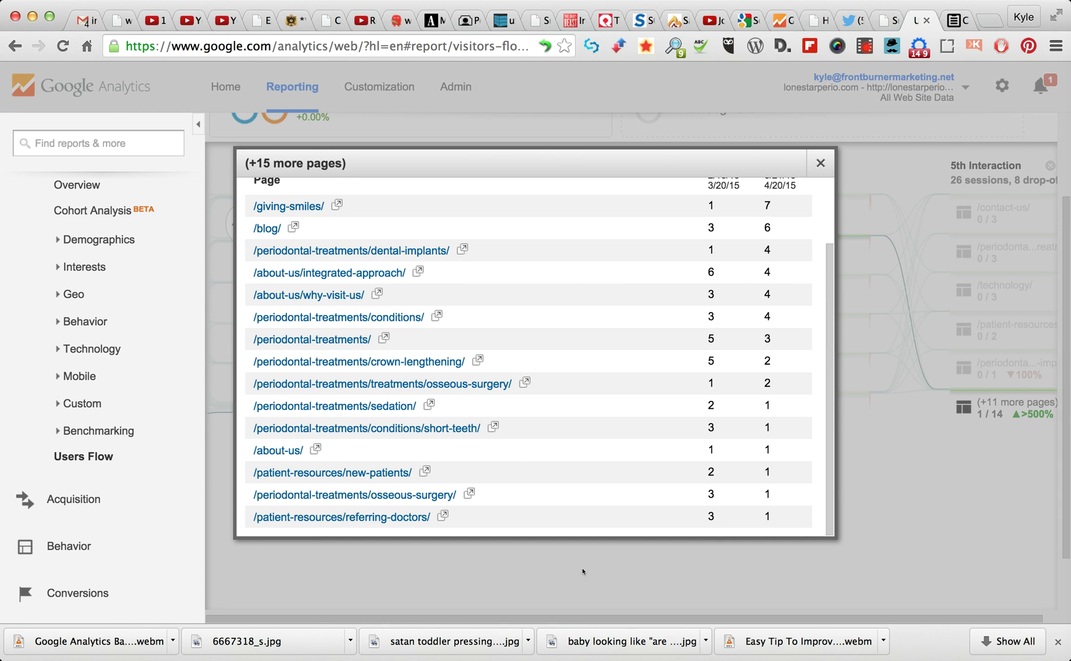
left_click(820, 162)
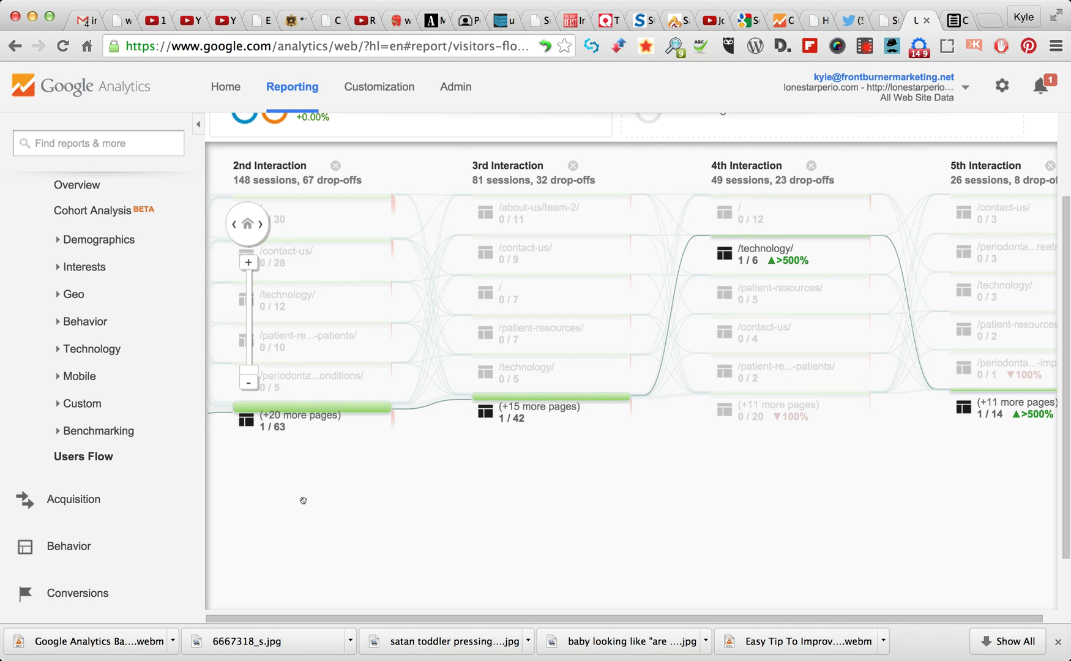
- Pan the Users Flow so the 5th Interaction column comes first along the highlighted path
left_click_drag(534, 490, 314, 480)
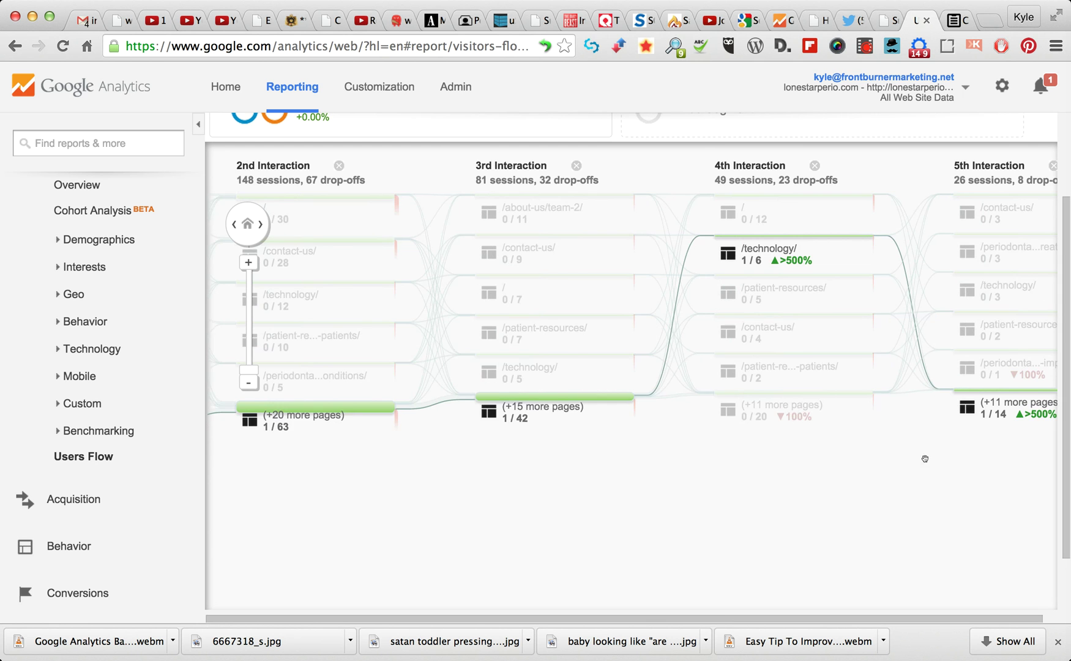
left_click_drag(924, 458, 566, 492)
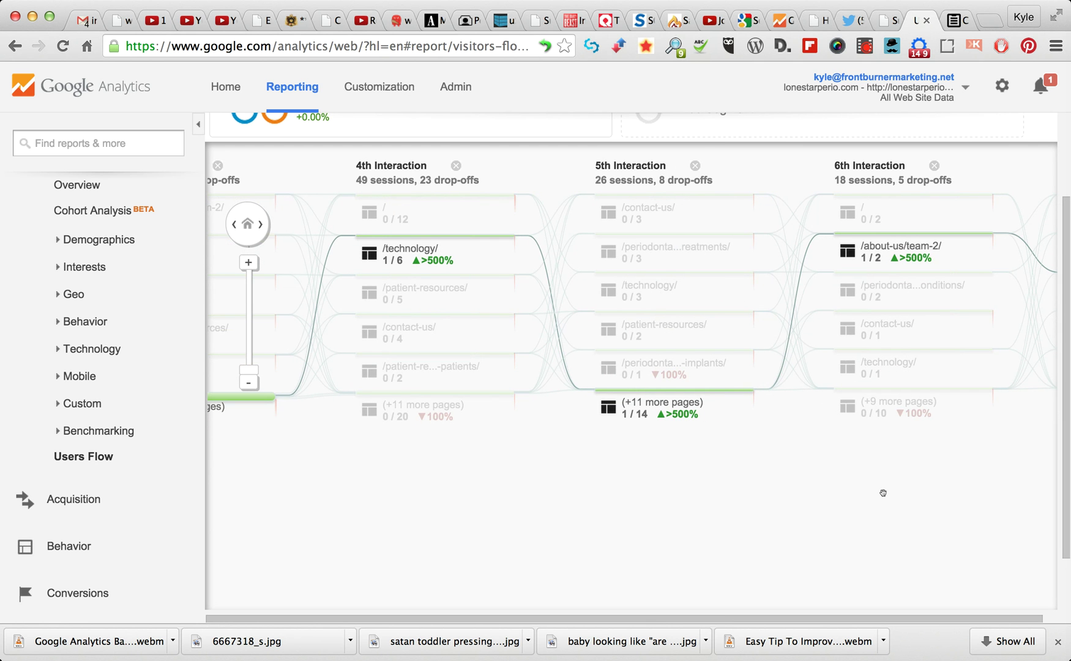
left_click_drag(883, 492, 652, 509)
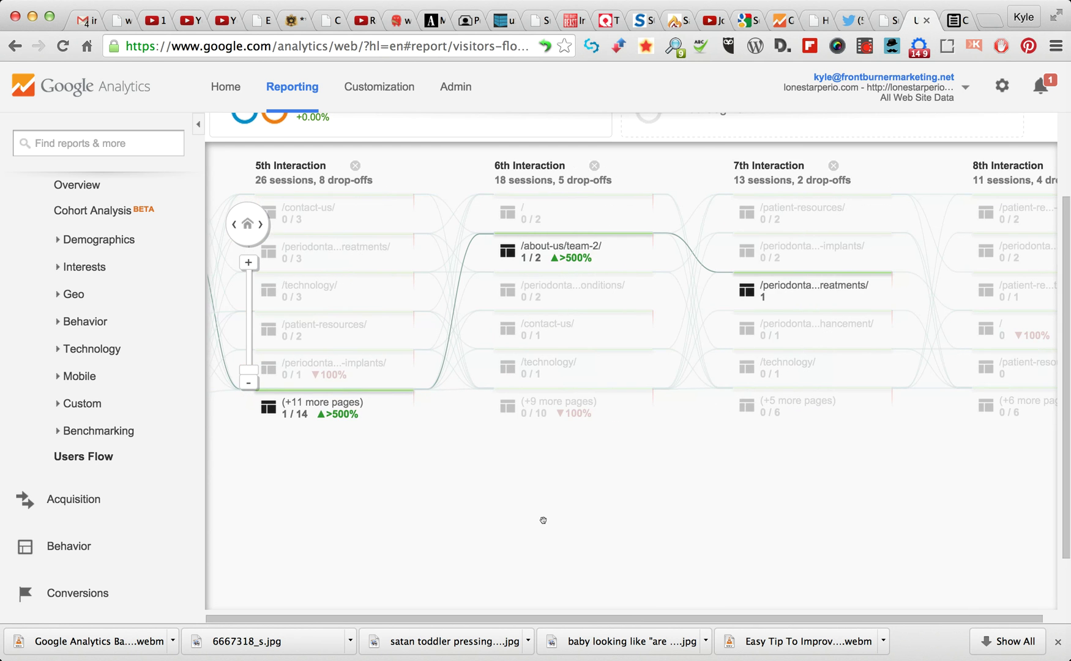